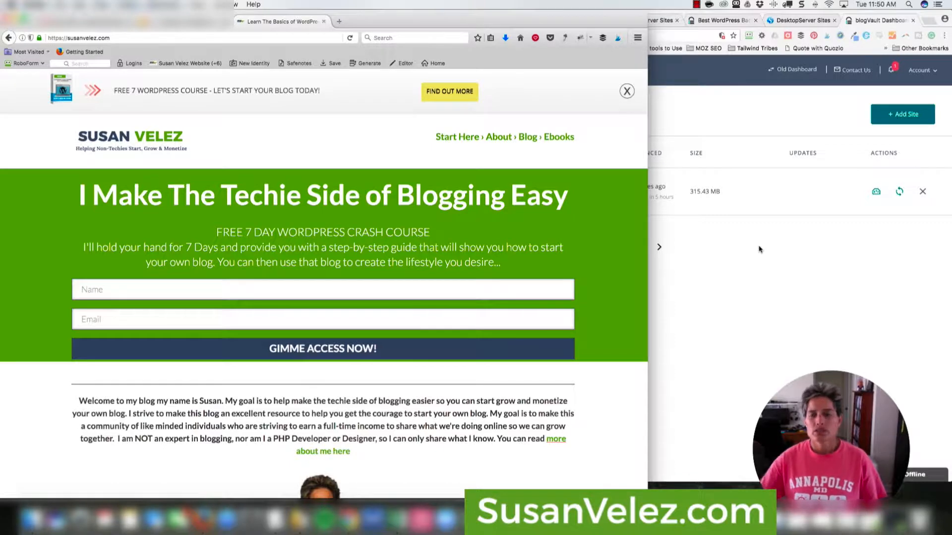
- Bring the BlogVault My Sites dashboard window to the front
{"action": "left_click", "coordinate": [765, 257]}
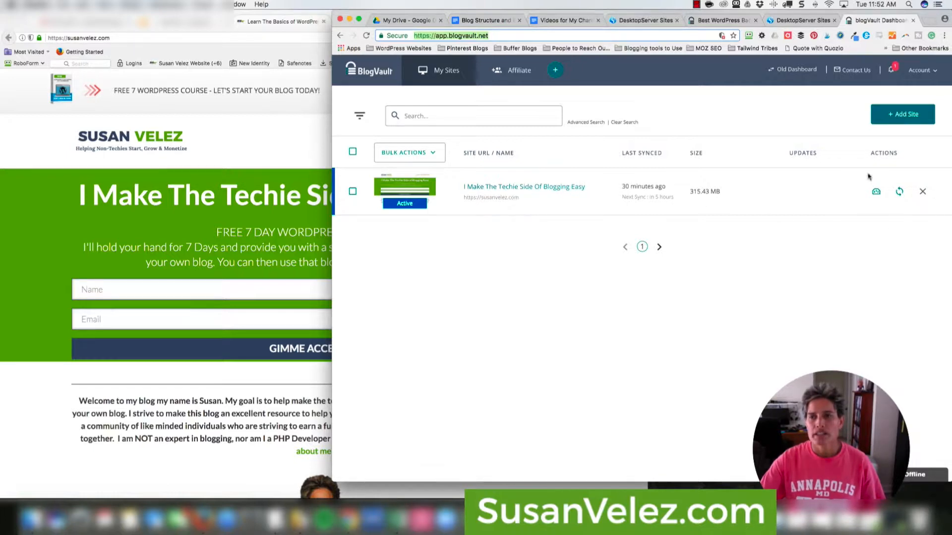
{"action": "left_click", "coordinate": [926, 76]}
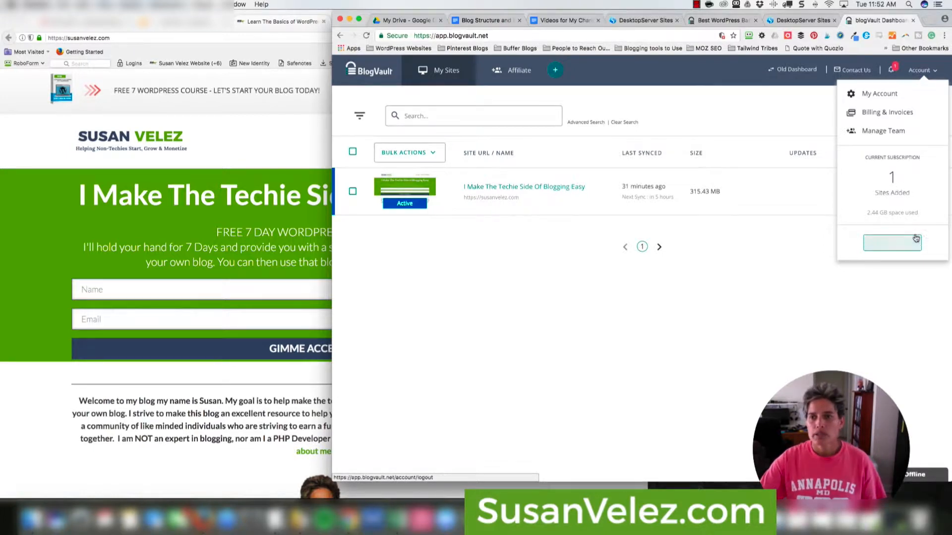
{"action": "left_click", "coordinate": [761, 262]}
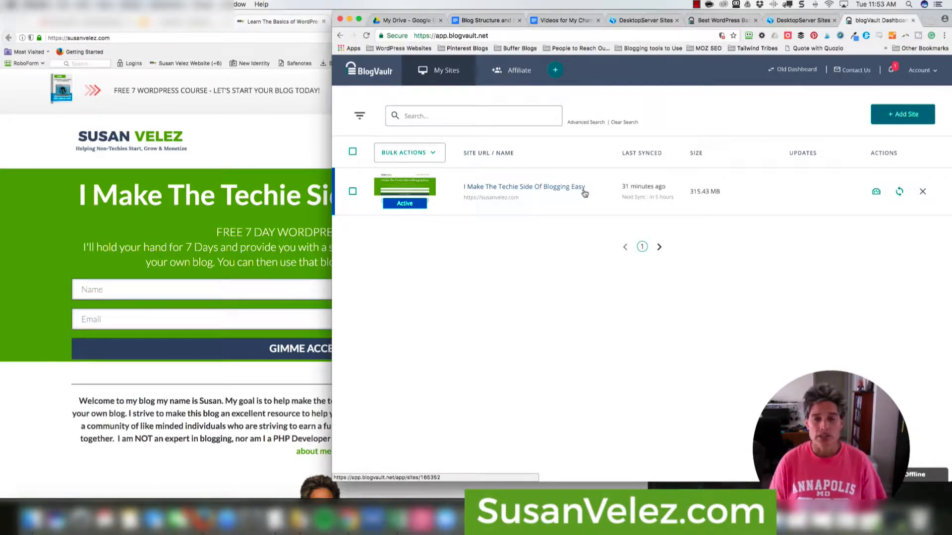
- Open the site's own dashboard and review its Backup and Management sections (434 backups)
{"action": "left_click", "coordinate": [529, 190]}
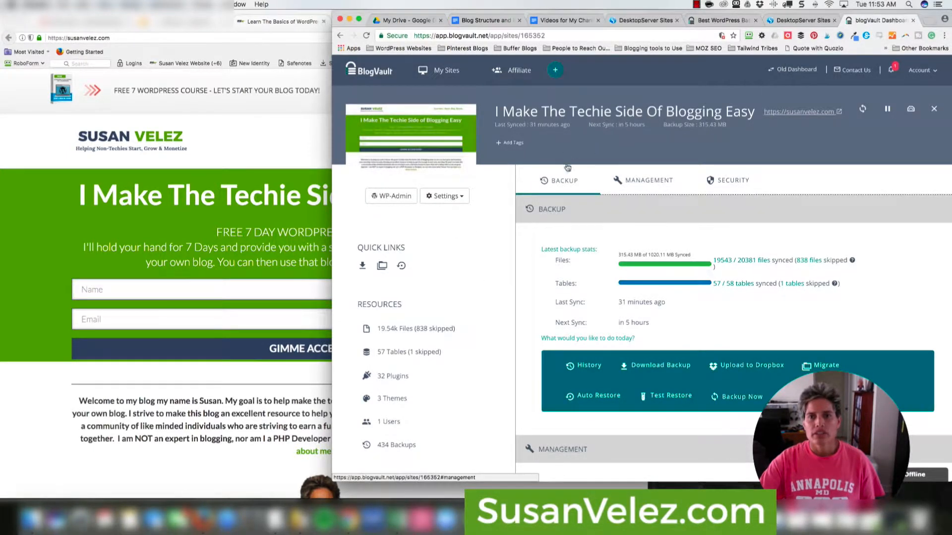
{"action": "scroll", "coordinate": [578, 187], "scroll_direction": "down", "scroll_amount": 2}
{"action": "scroll", "coordinate": [578, 186], "scroll_direction": "down", "scroll_amount": 8}
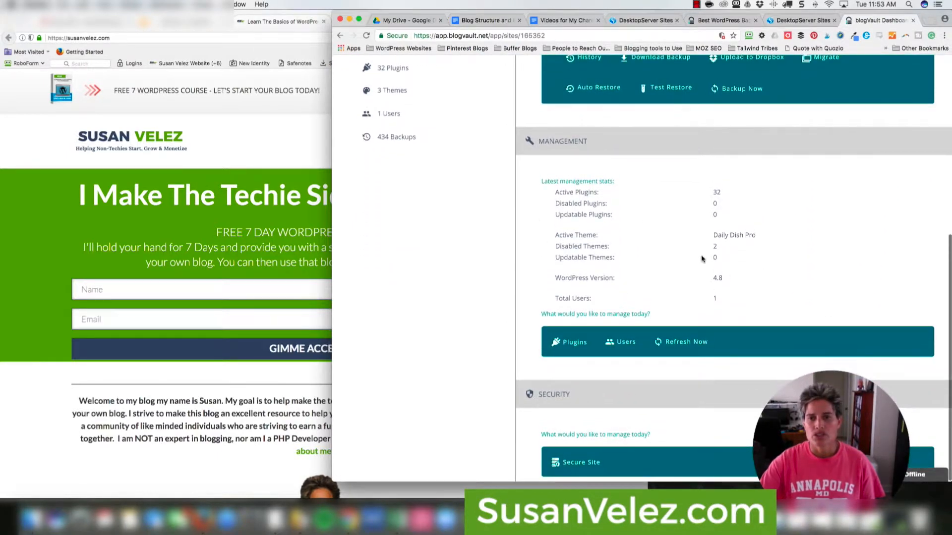
{"action": "scroll", "coordinate": [699, 258], "scroll_direction": "up", "scroll_amount": 1}
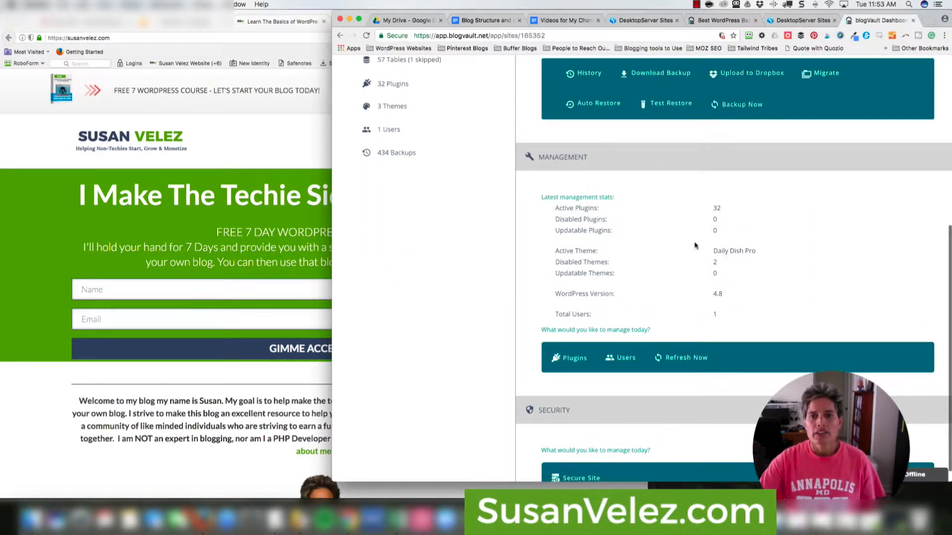
{"action": "scroll", "coordinate": [678, 239], "scroll_direction": "down", "scroll_amount": 1}
{"action": "scroll", "coordinate": [675, 239], "scroll_direction": "up", "scroll_amount": 5}
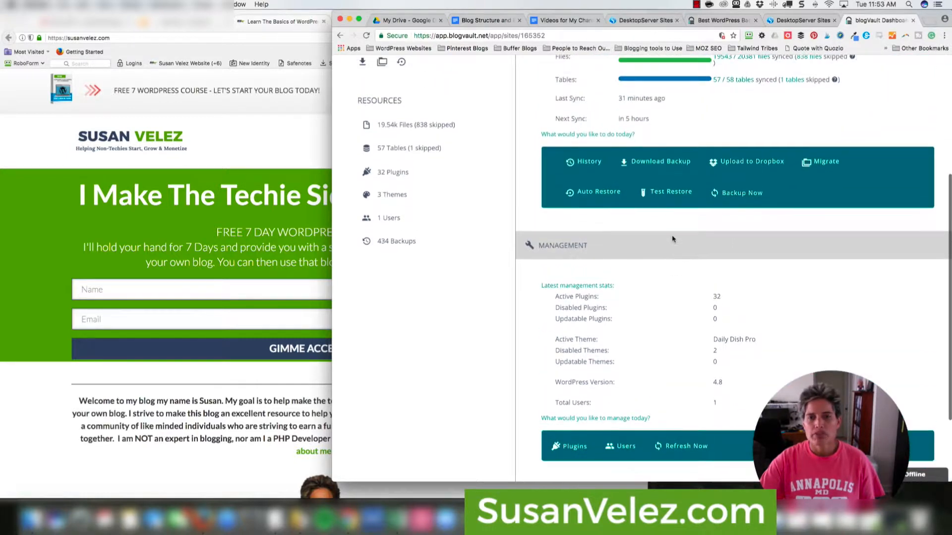
{"action": "scroll", "coordinate": [673, 240], "scroll_direction": "up", "scroll_amount": 2}
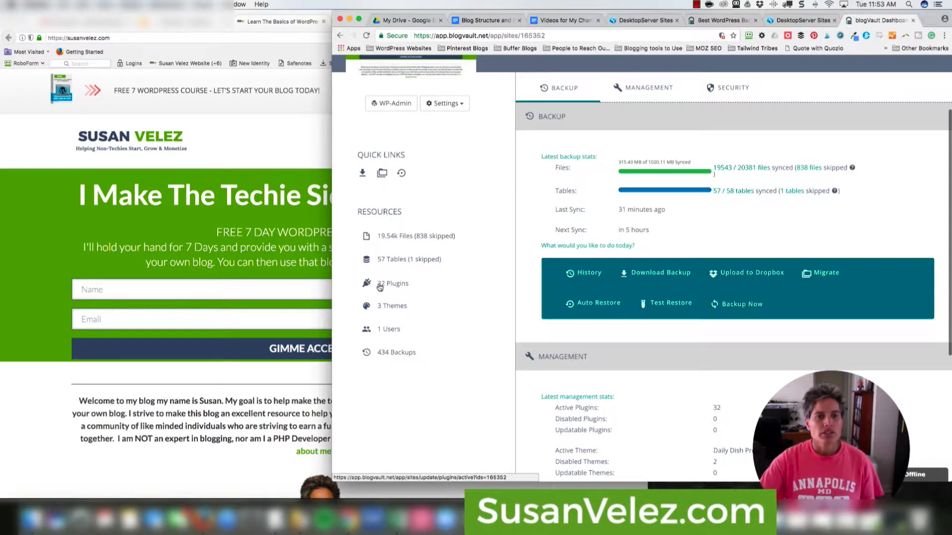
- In History, note the Aug 01 03:21pm backup as 'This is the most current backup on my site.'
{"action": "left_click", "coordinate": [404, 354]}
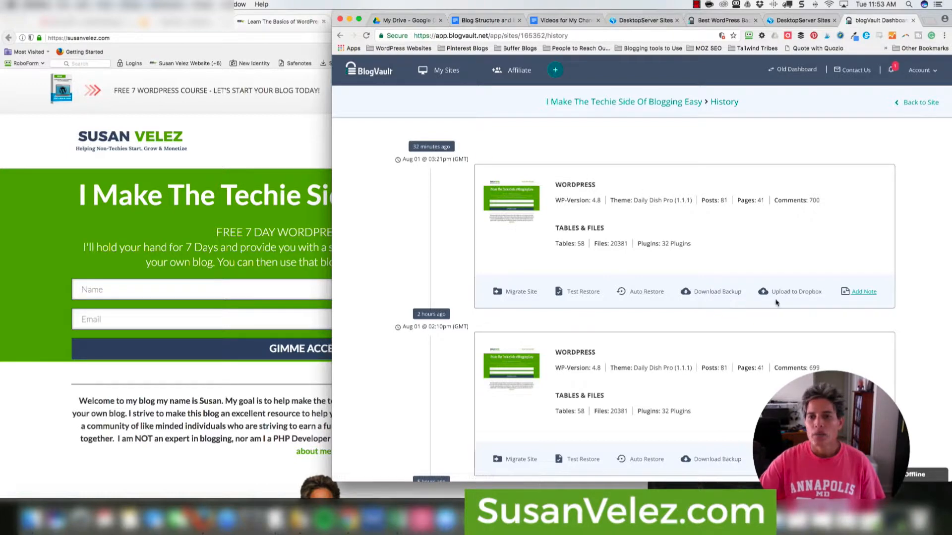
{"action": "left_click", "coordinate": [863, 291]}
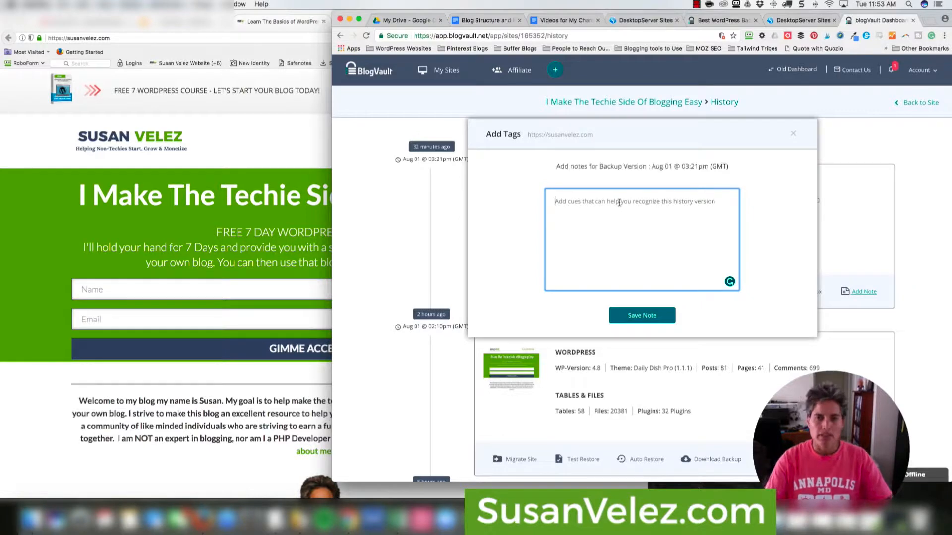
{"action": "type", "text": "Tis"}
{"action": "key", "text": "BackSpace"}
{"action": "key", "text": "BackSpace"}
{"action": "key", "text": "BackSpace"}
{"action": "type", "text": "This"}
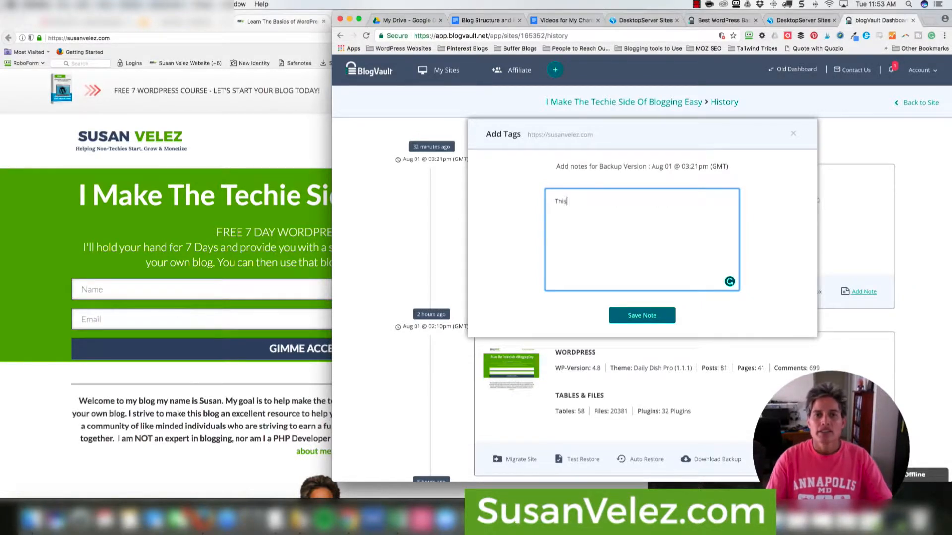
{"action": "type", "text": " is the most curre"}
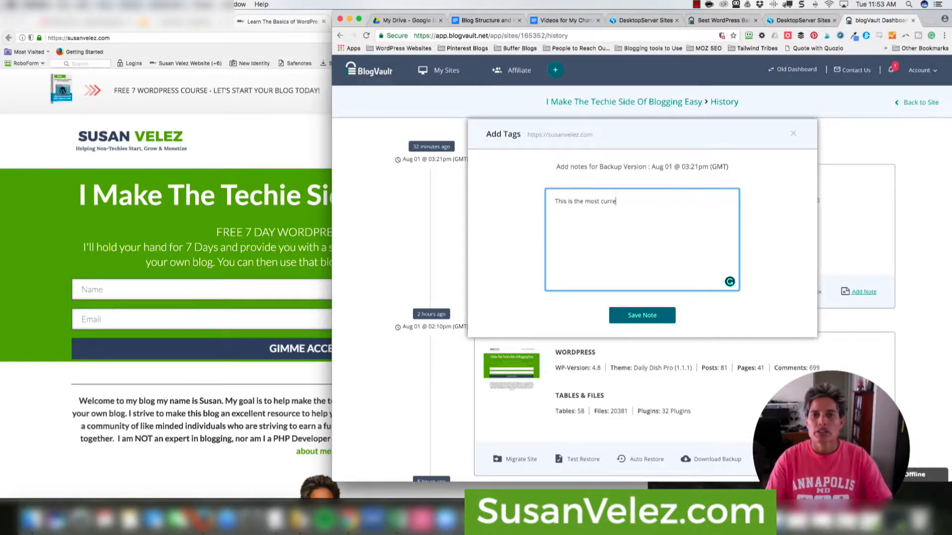
{"action": "type", "text": "tnn"}
{"action": "key", "text": "BackSpace"}
{"action": "type", "text": "nt back"}
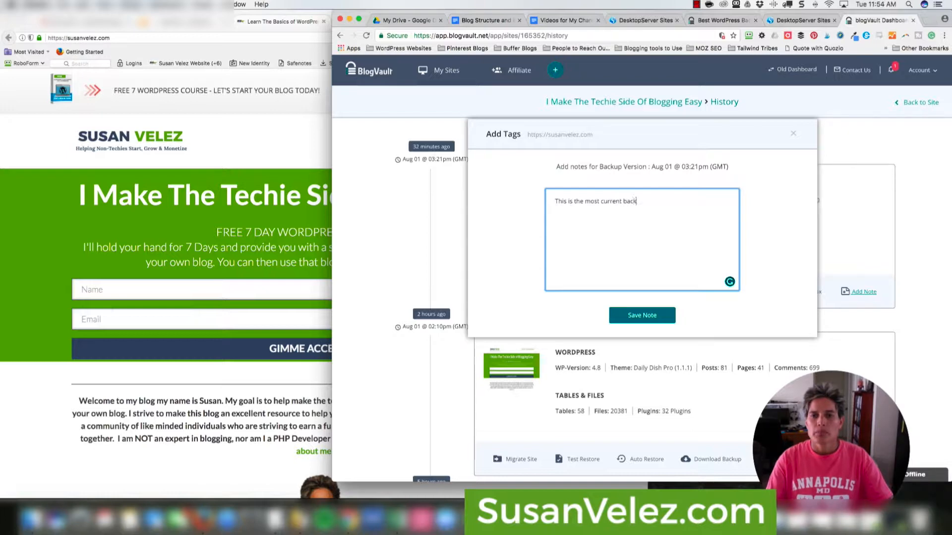
{"action": "type", "text": "up on my site."}
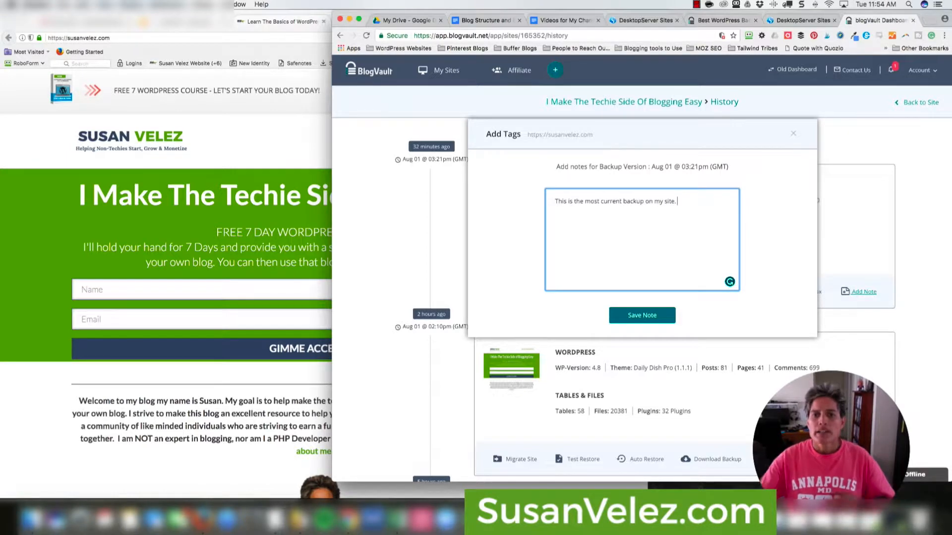
{"action": "left_click", "coordinate": [649, 316]}
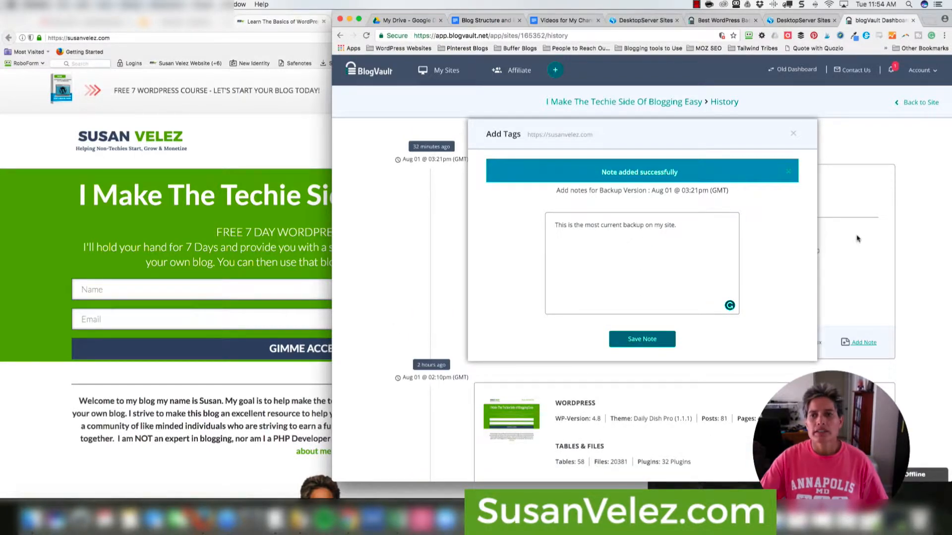
{"action": "left_click", "coordinate": [793, 134]}
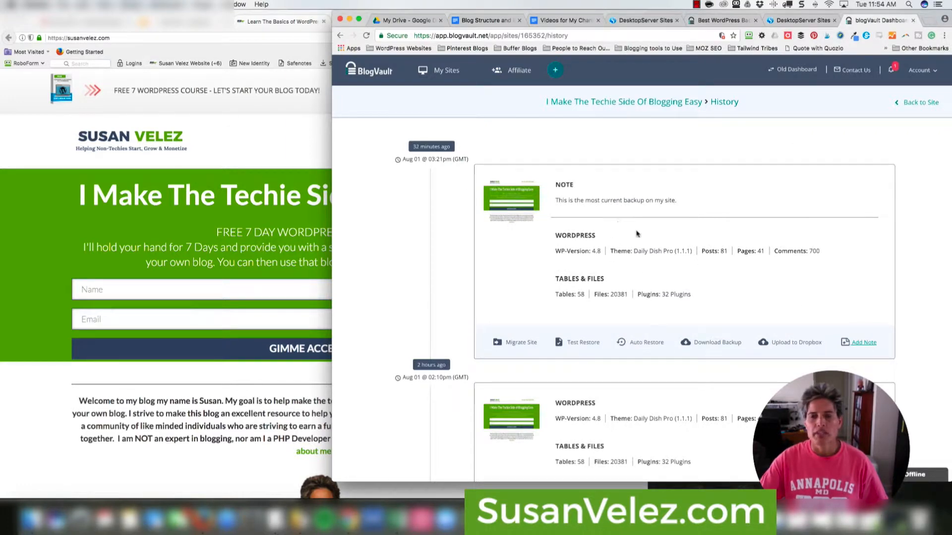
{"action": "scroll", "coordinate": [911, 350], "scroll_direction": "down", "scroll_amount": 3}
{"action": "scroll", "coordinate": [629, 208], "scroll_direction": "up", "scroll_amount": 4}
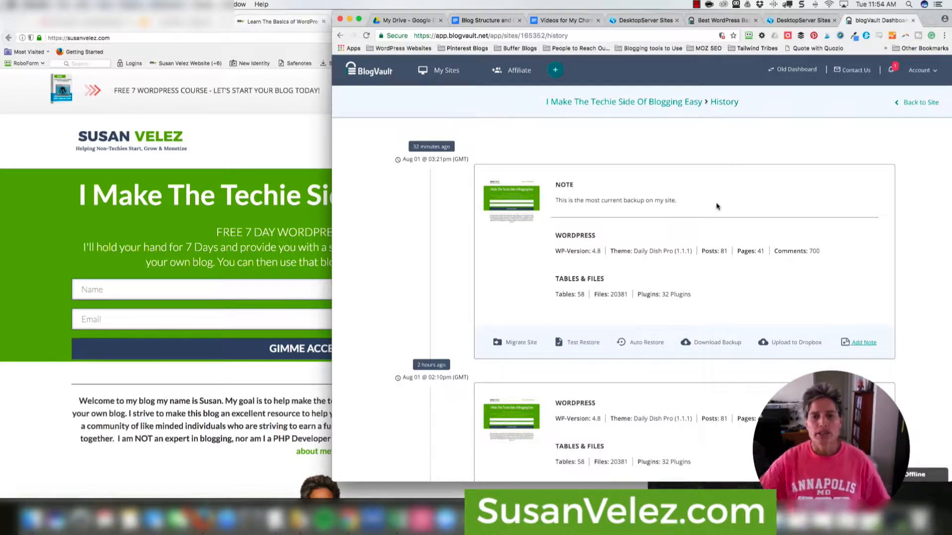
{"action": "scroll", "coordinate": [644, 223], "scroll_direction": "down", "scroll_amount": 6}
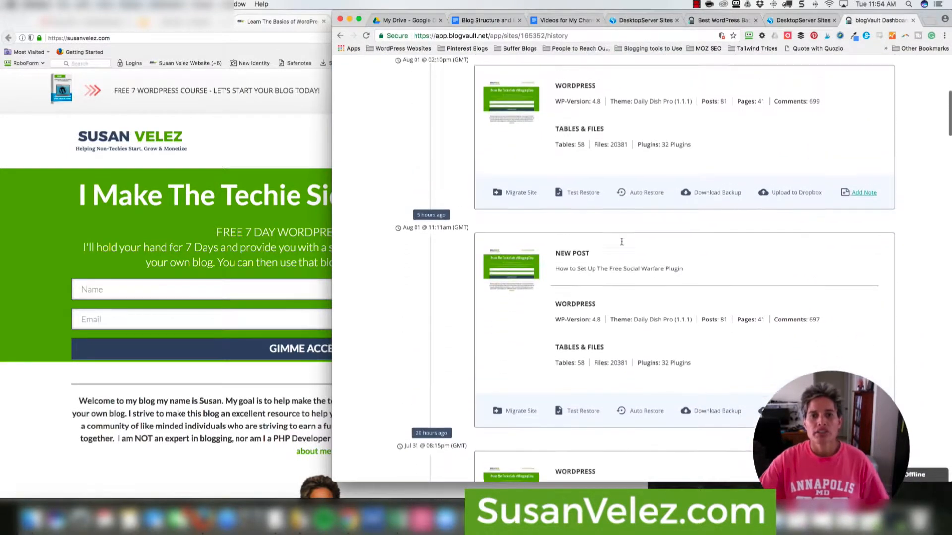
{"action": "scroll", "coordinate": [621, 241], "scroll_direction": "up", "scroll_amount": 6}
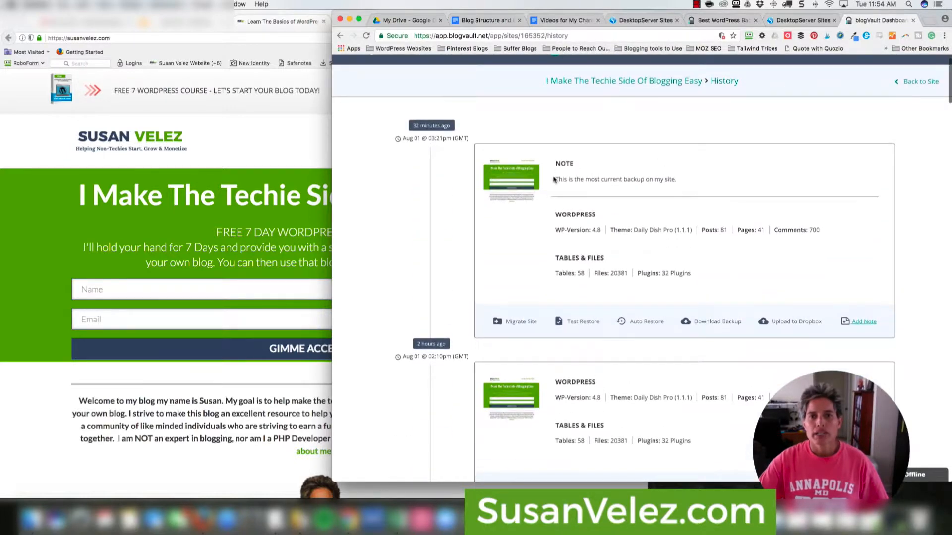
{"action": "left_click_drag", "start_coordinate": [555, 179], "coordinate": [651, 188]}
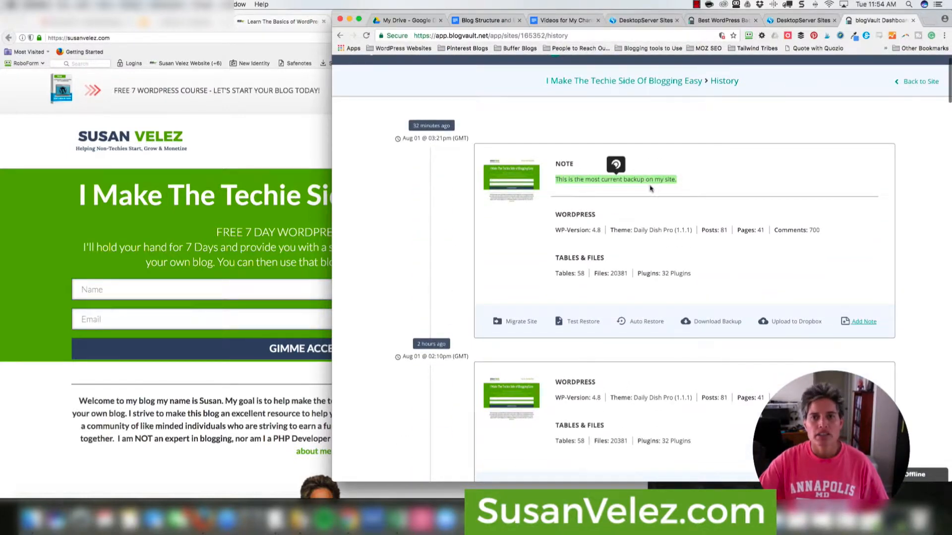
{"action": "left_click", "coordinate": [687, 192]}
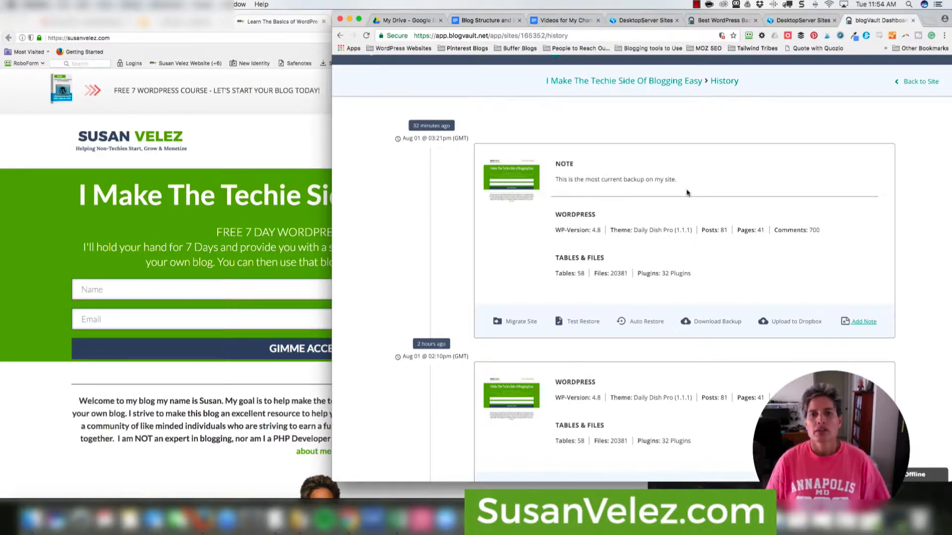
{"action": "scroll", "coordinate": [781, 269], "scroll_direction": "down", "scroll_amount": 1}
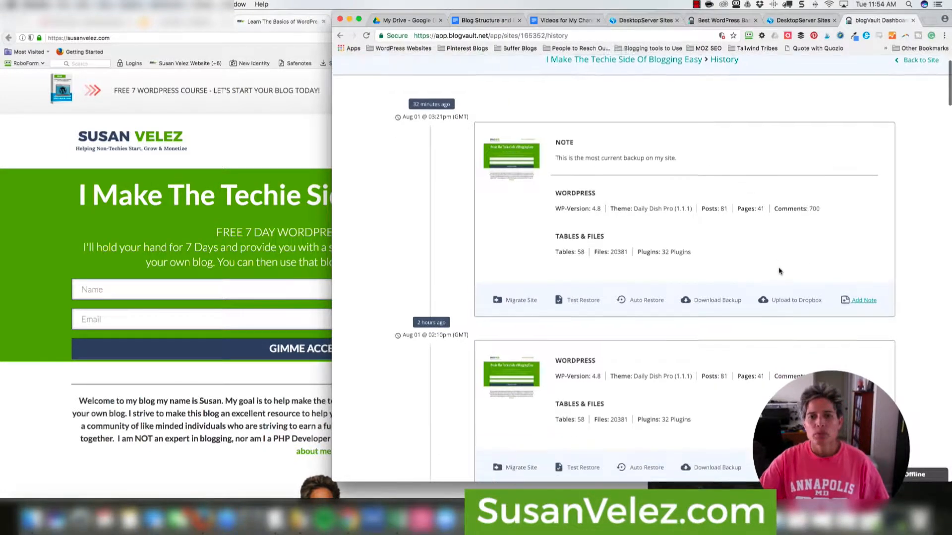
{"action": "scroll", "coordinate": [779, 271], "scroll_direction": "down", "scroll_amount": 1}
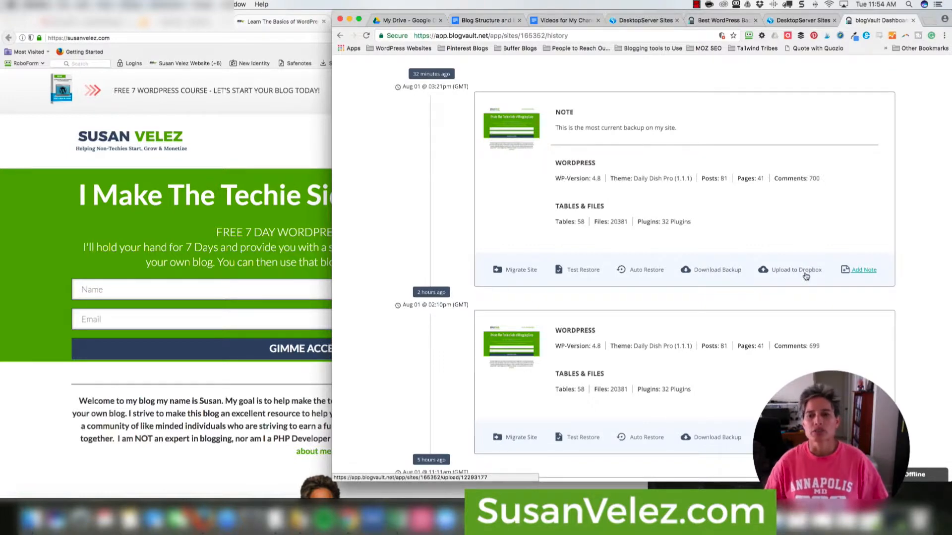
{"action": "scroll", "coordinate": [553, 247], "scroll_direction": "up", "scroll_amount": 3}
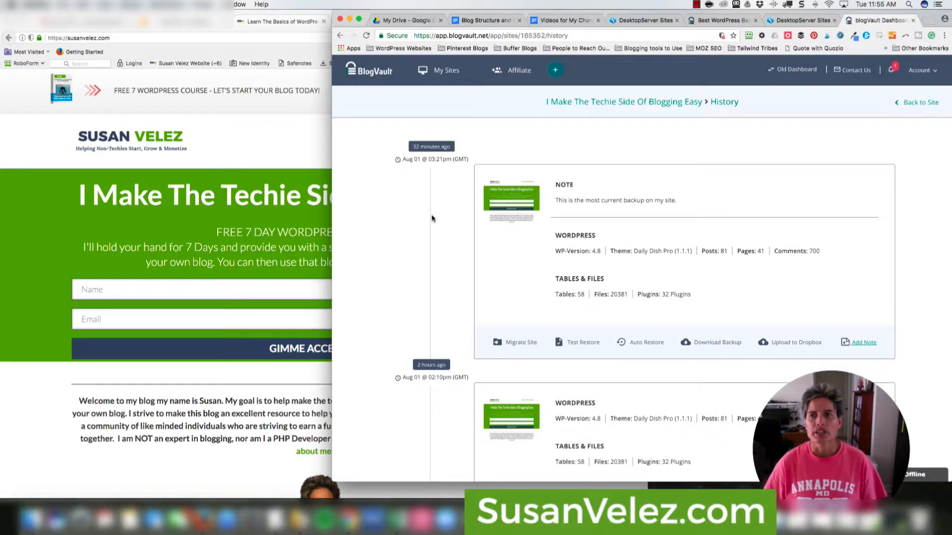
{"action": "left_click", "coordinate": [930, 73]}
{"action": "left_click", "coordinate": [905, 245]}
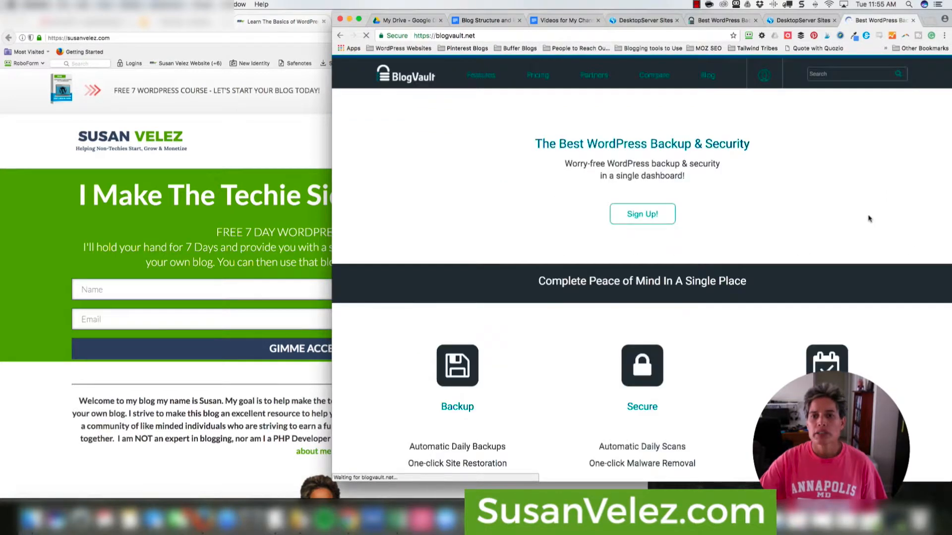
{"action": "left_click", "coordinate": [319, 123]}
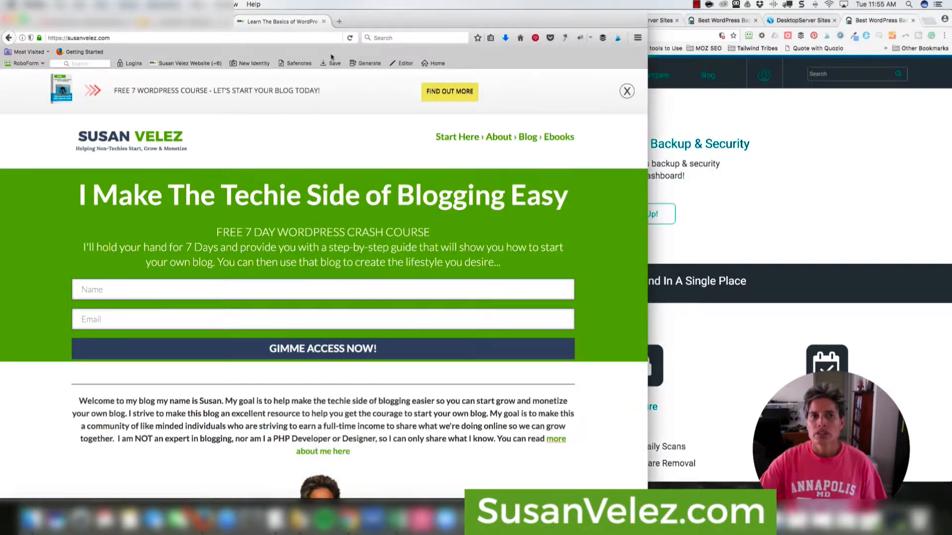
{"action": "left_click", "coordinate": [340, 21]}
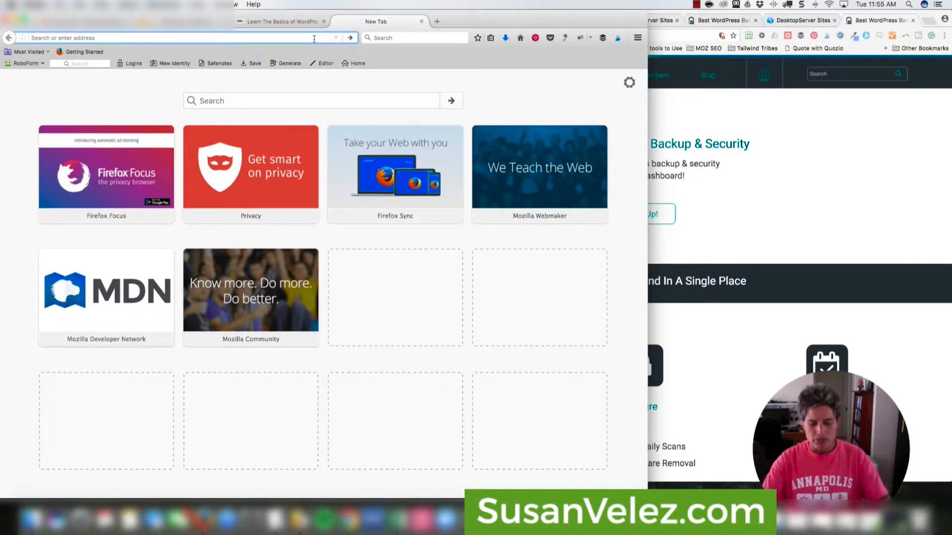
{"action": "type", "text": "blogv"}
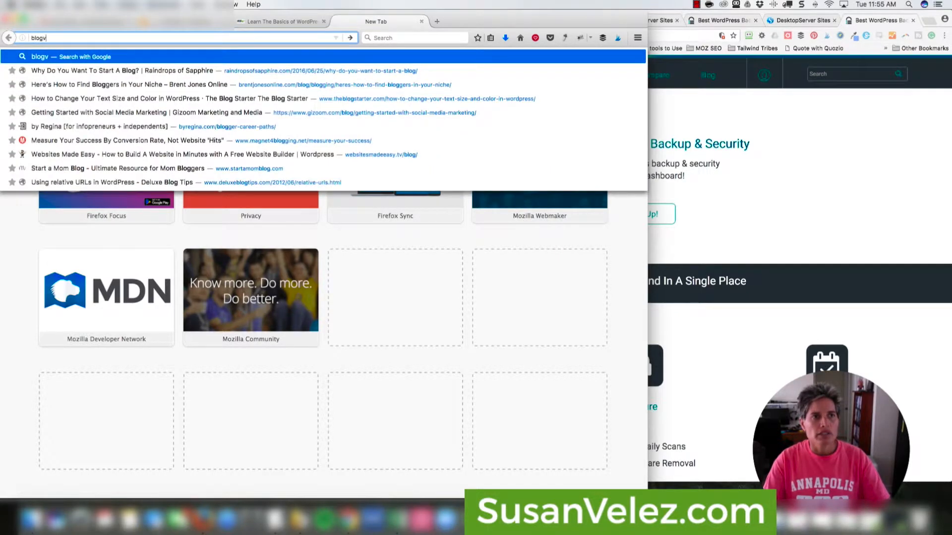
{"action": "type", "text": "ault.o"}
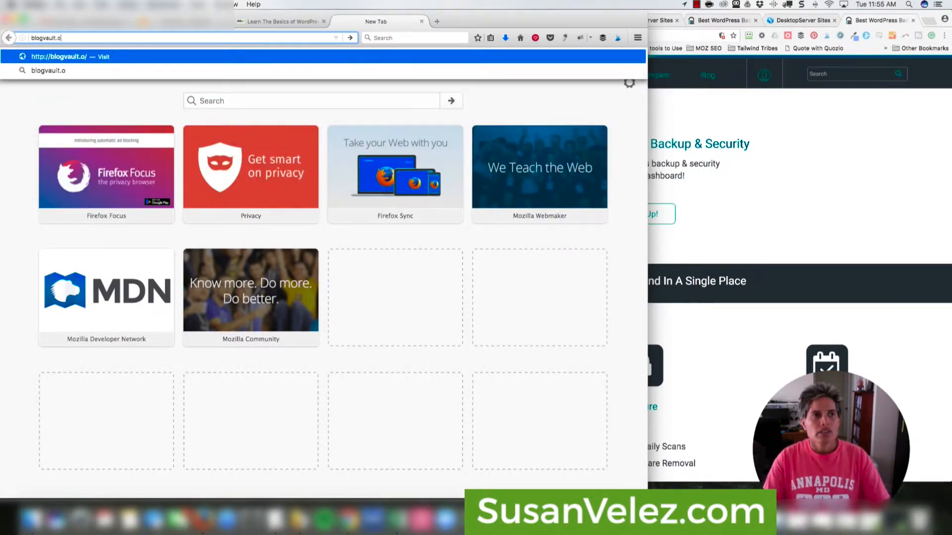
{"action": "key", "text": "BackSpace"}
{"action": "type", "text": "net"}
{"action": "key", "text": "Return"}
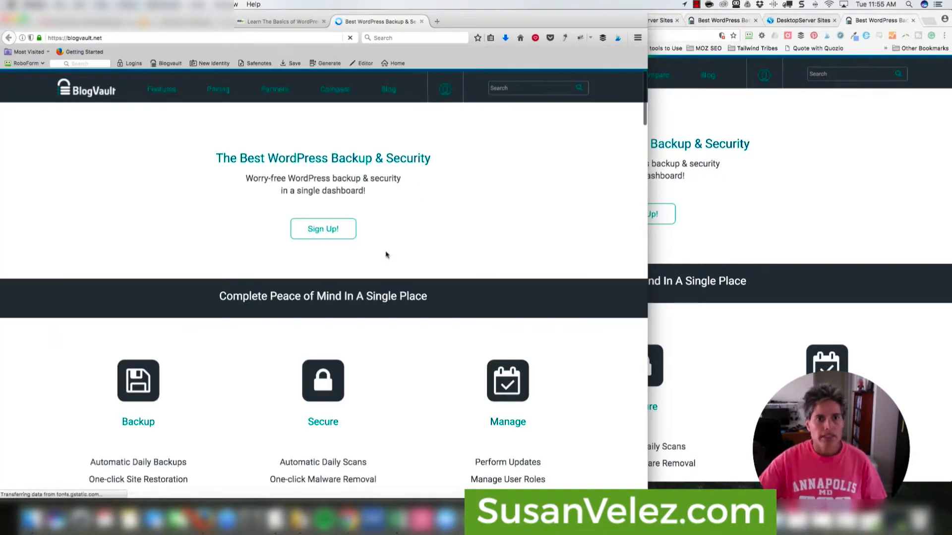
{"action": "left_click", "coordinate": [335, 231]}
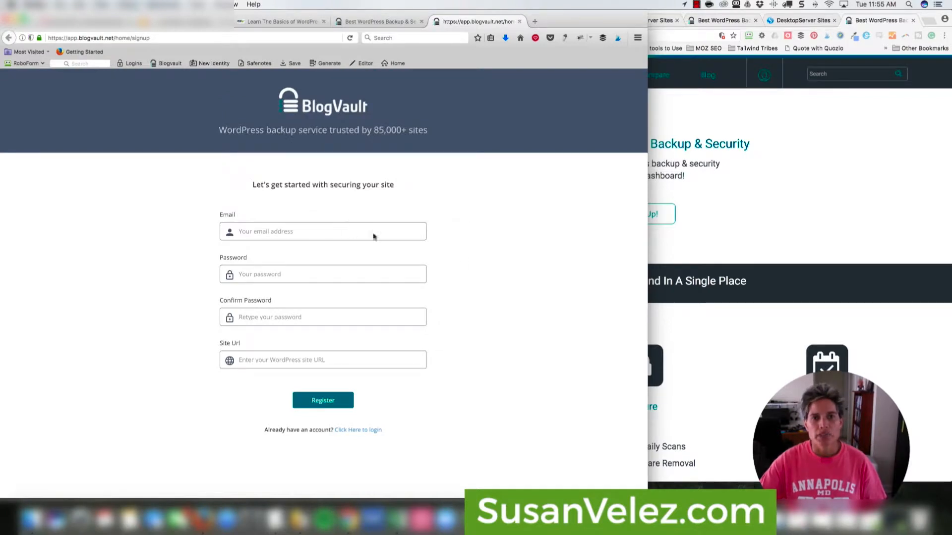
{"action": "left_click", "coordinate": [312, 230]}
{"action": "type", "text": "s"}
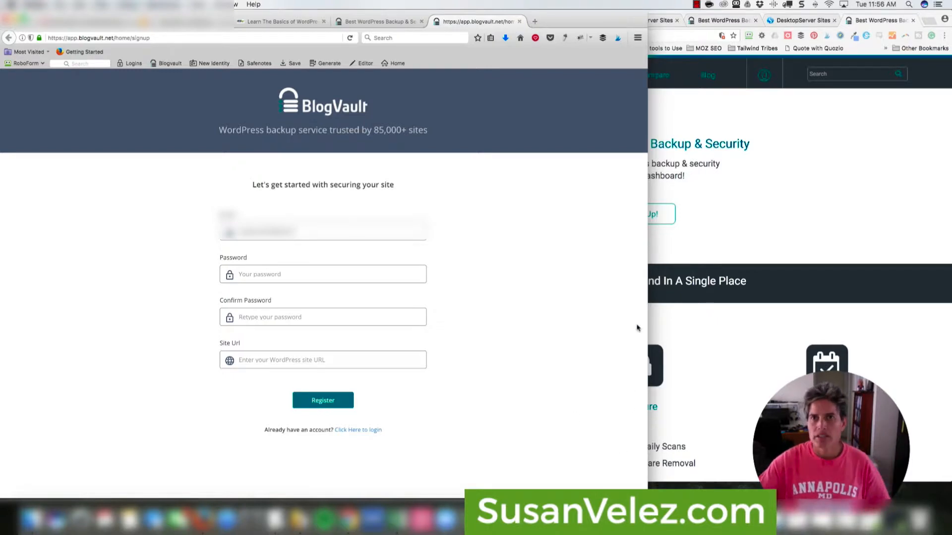
{"action": "left_click", "coordinate": [696, 5]}
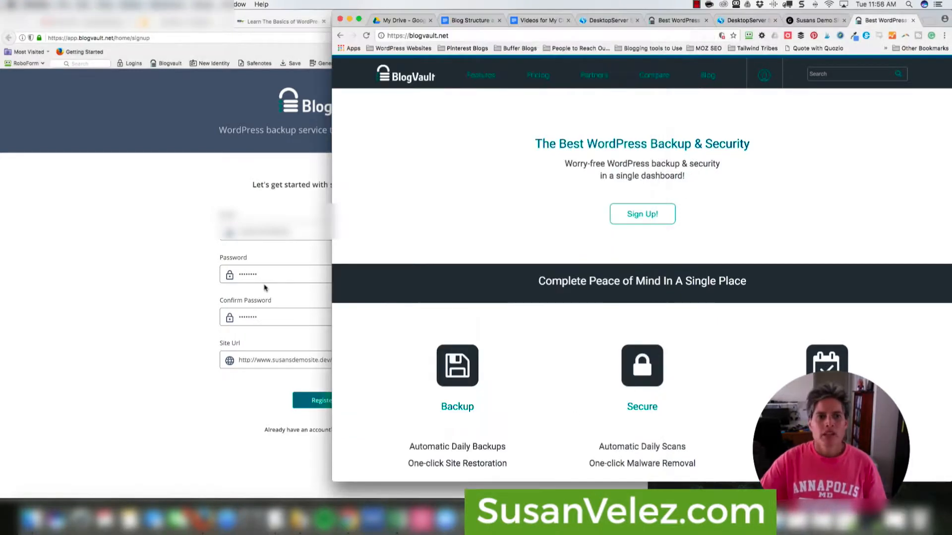
{"action": "left_click", "coordinate": [264, 287]}
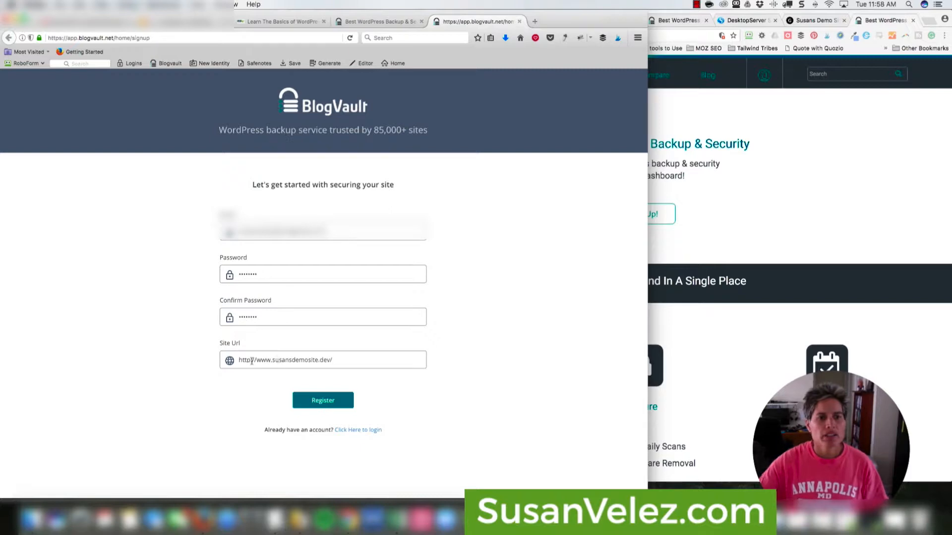
{"action": "left_click_drag", "start_coordinate": [241, 361], "coordinate": [347, 359]}
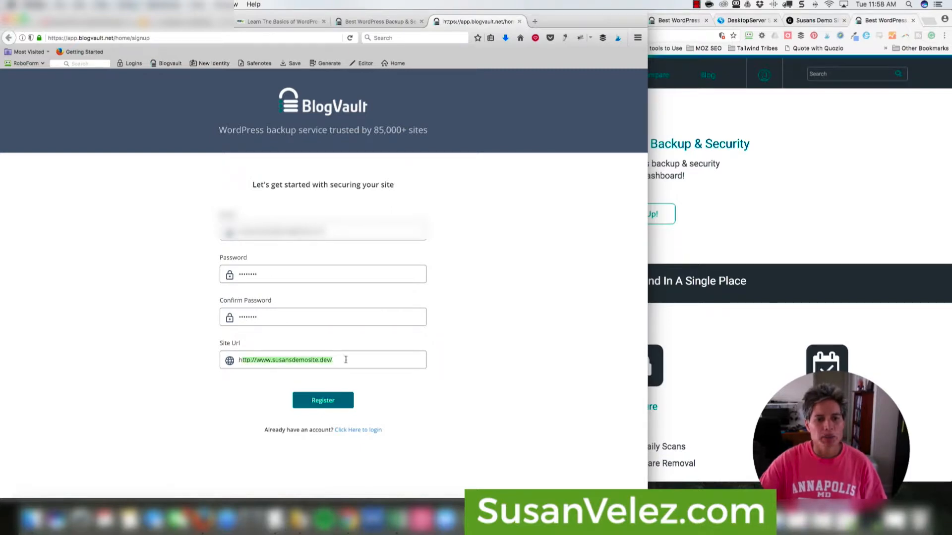
{"action": "left_click", "coordinate": [347, 359]}
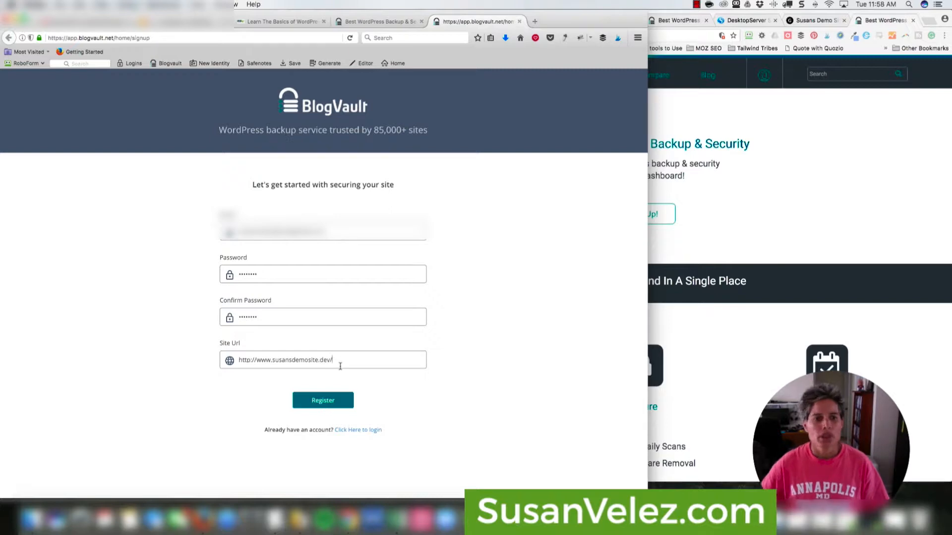
{"action": "left_click", "coordinate": [323, 404]}
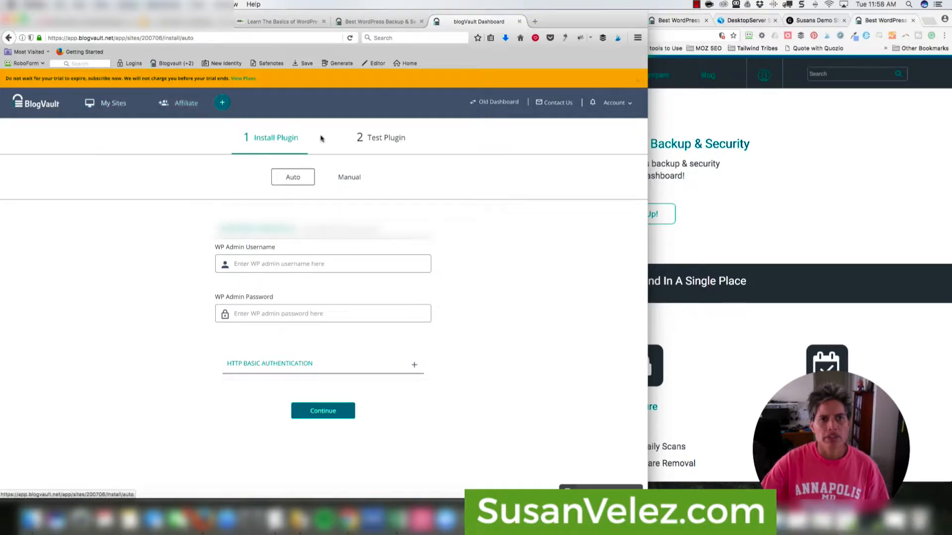
- Bring the Chrome window showing the BlogVault homepage to the front
{"action": "left_click", "coordinate": [826, 176]}
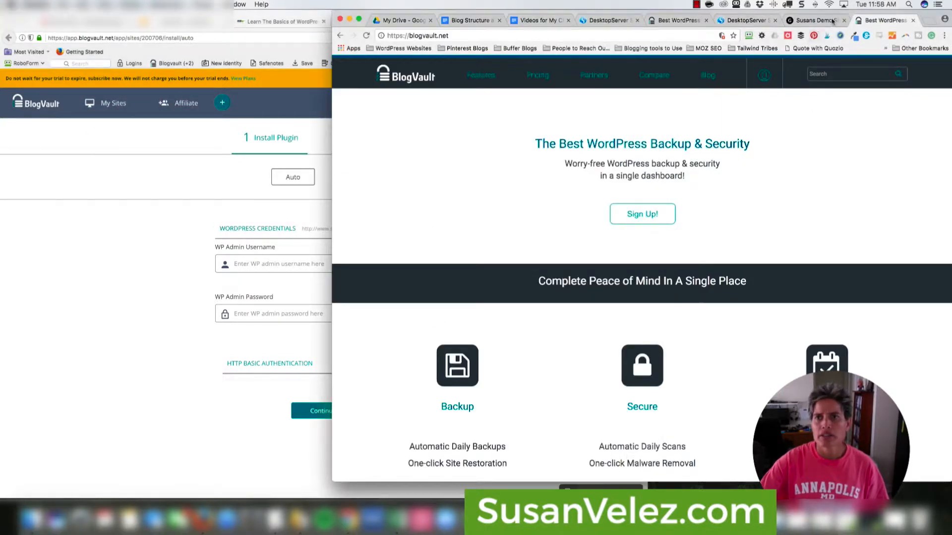
- Close the BlogVault tab and open the Users page in Susans Demo Site's admin
{"action": "left_click", "coordinate": [912, 20]}
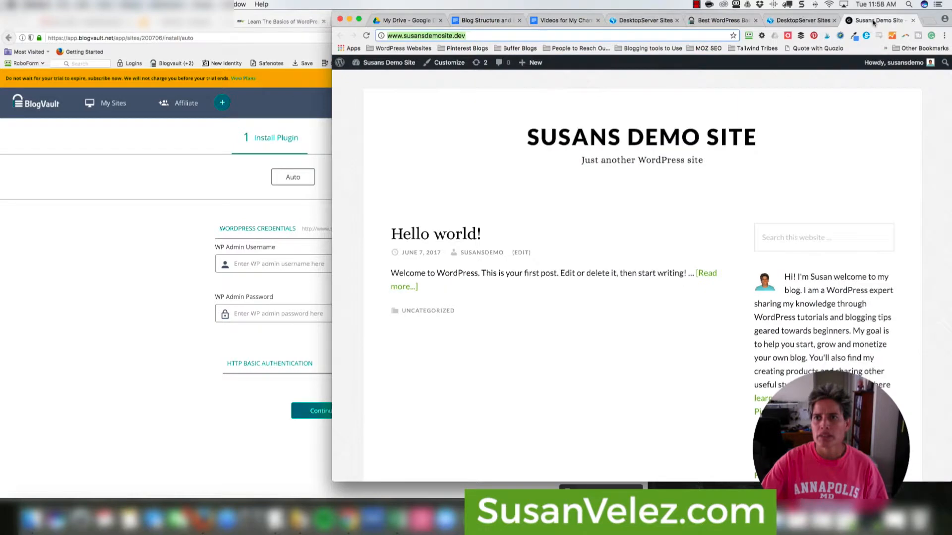
{"action": "left_click", "coordinate": [813, 21]}
{"action": "left_click", "coordinate": [862, 20]}
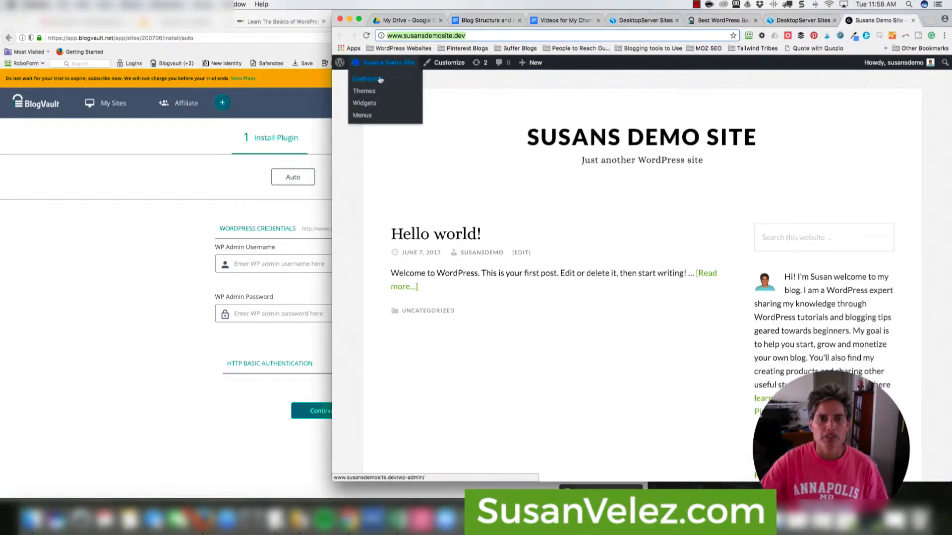
{"action": "left_click", "coordinate": [380, 80]}
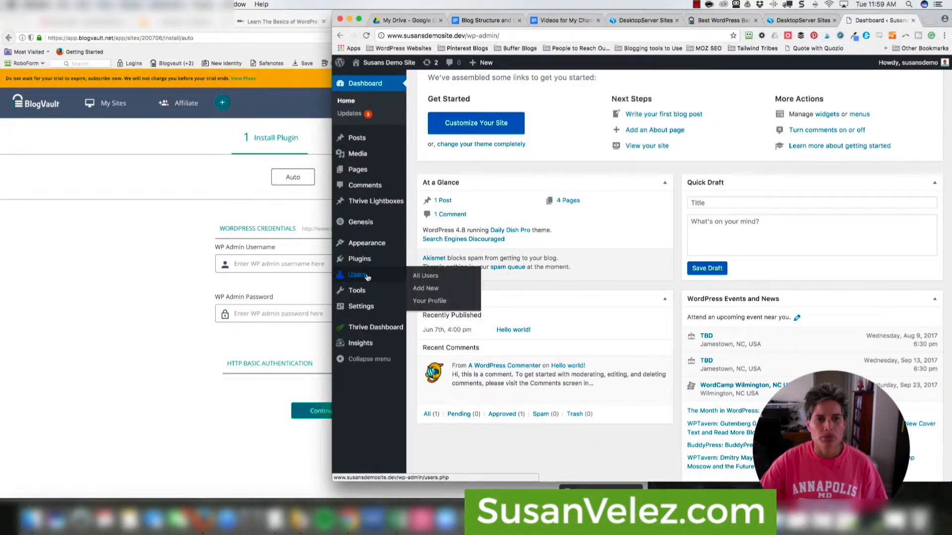
{"action": "left_click", "coordinate": [368, 276]}
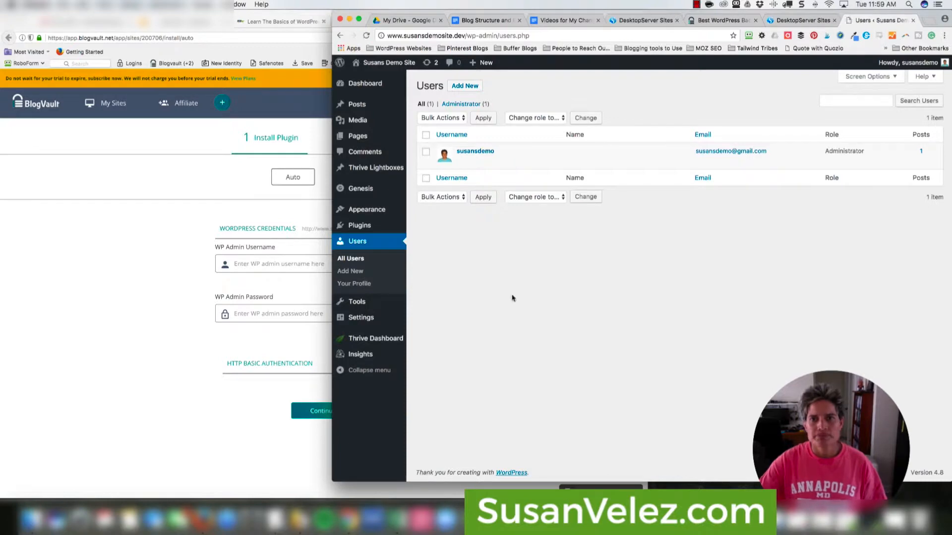
- Generate a new strong password on the admin profile, then return to BlogVault's credentials form
{"action": "mouse_move", "coordinate": [477, 152]}
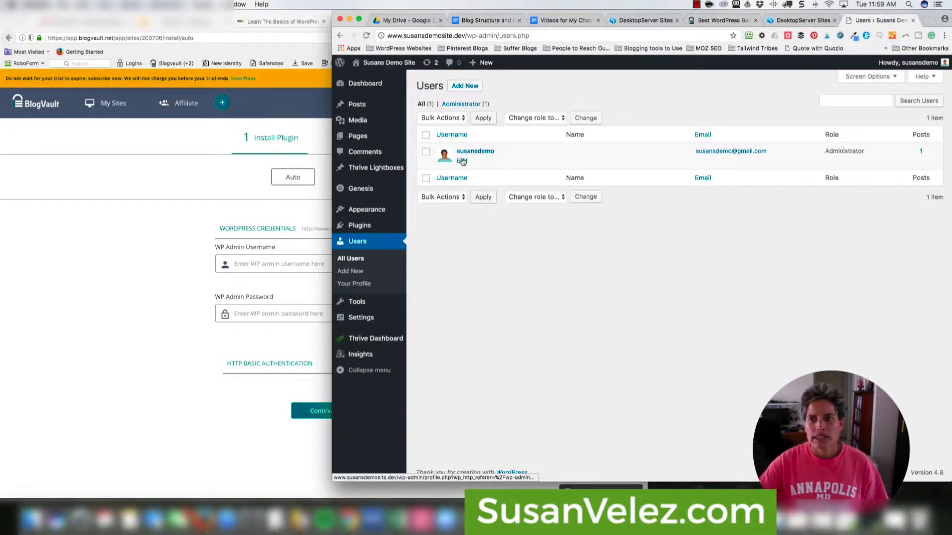
{"action": "left_click", "coordinate": [461, 161]}
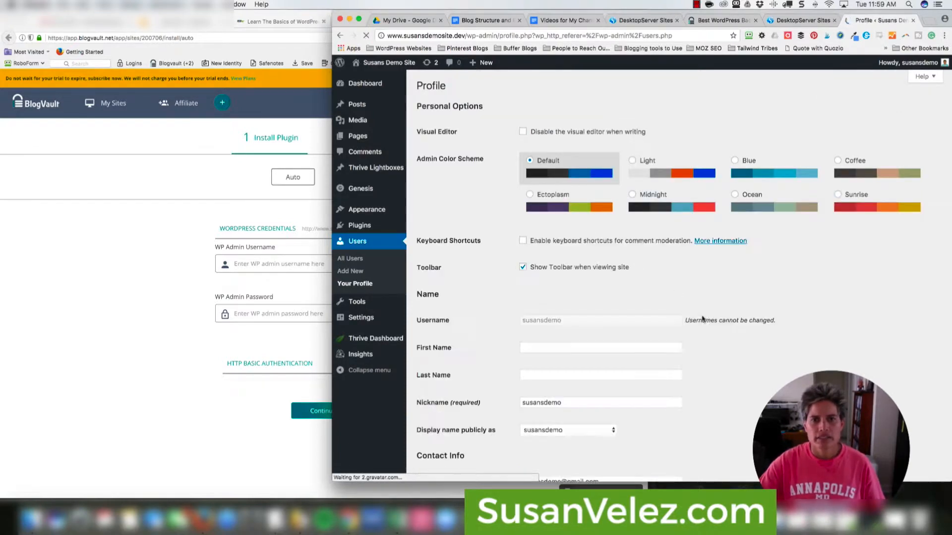
{"action": "scroll", "coordinate": [702, 319], "scroll_direction": "down", "scroll_amount": 10}
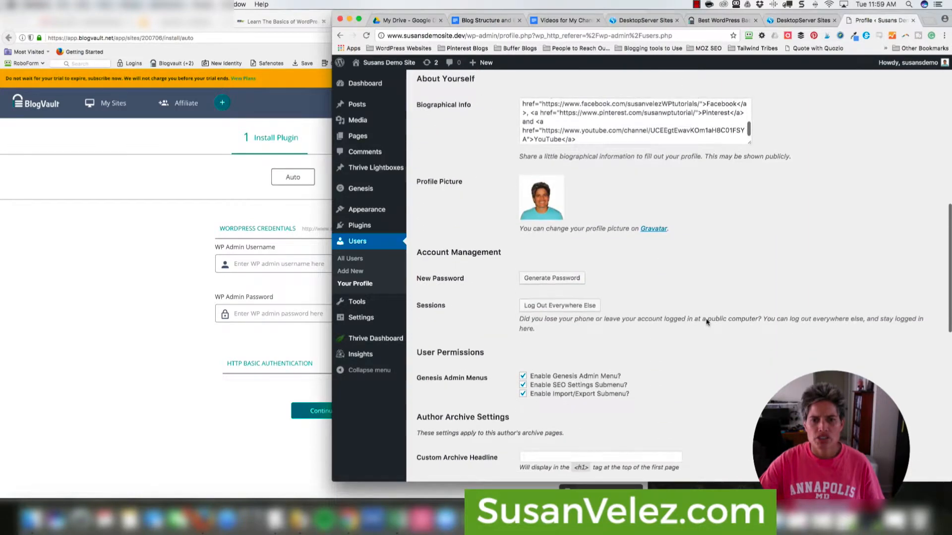
{"action": "scroll", "coordinate": [706, 323], "scroll_direction": "down", "scroll_amount": 10}
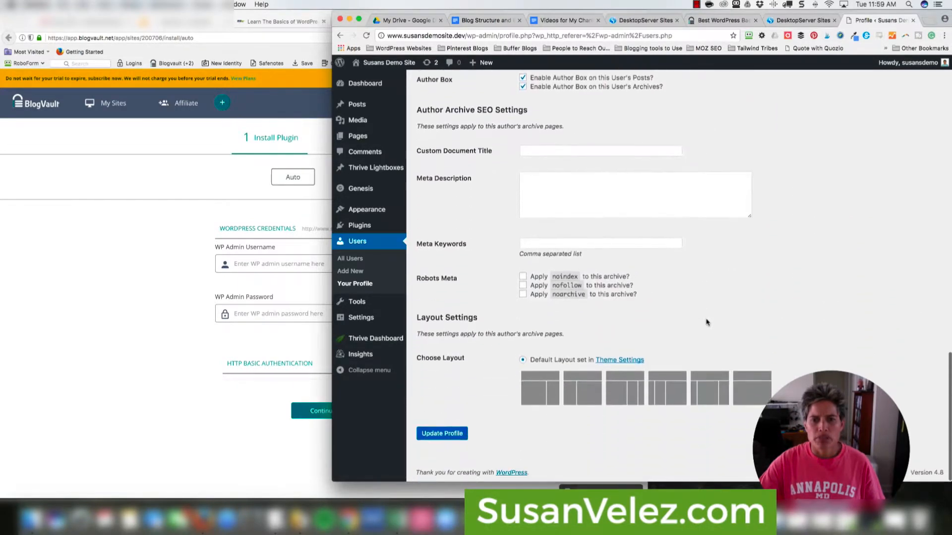
{"action": "scroll", "coordinate": [648, 307], "scroll_direction": "up", "scroll_amount": 5}
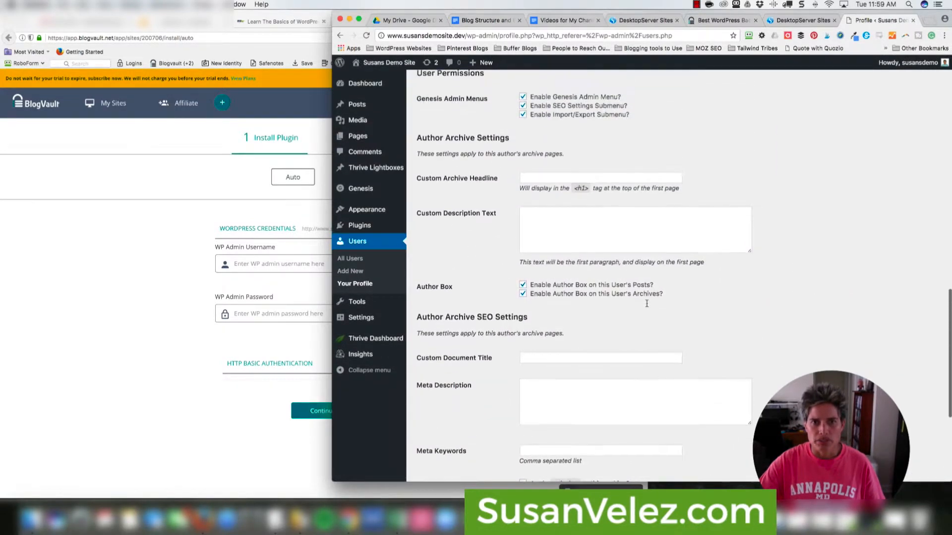
{"action": "scroll", "coordinate": [646, 303], "scroll_direction": "up", "scroll_amount": 8}
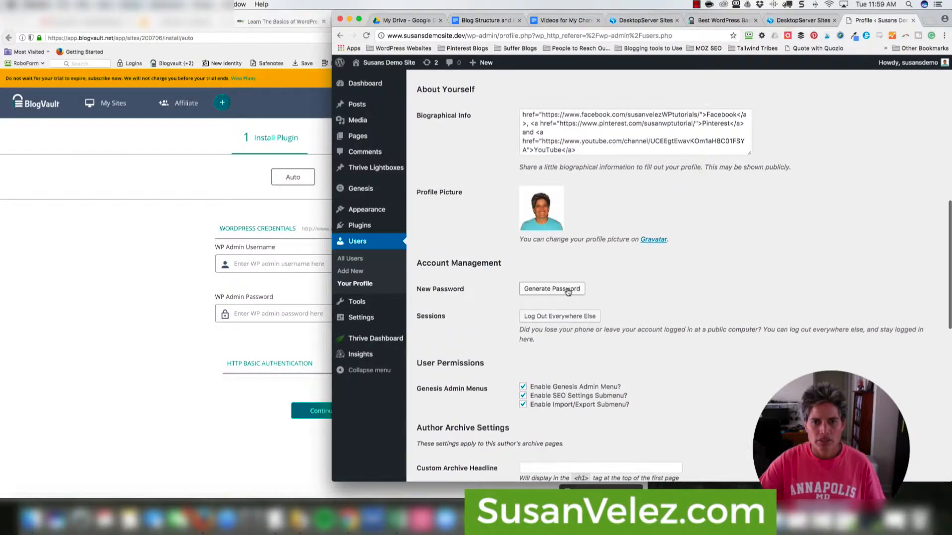
{"action": "left_click", "coordinate": [568, 292]}
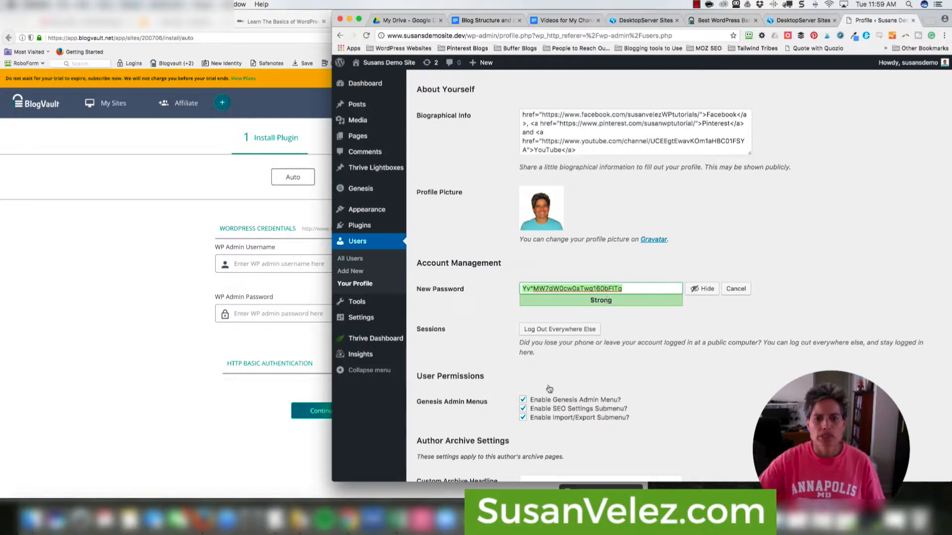
{"action": "scroll", "coordinate": [549, 388], "scroll_direction": "down", "scroll_amount": 10}
{"action": "scroll", "coordinate": [549, 388], "scroll_direction": "down", "scroll_amount": 2}
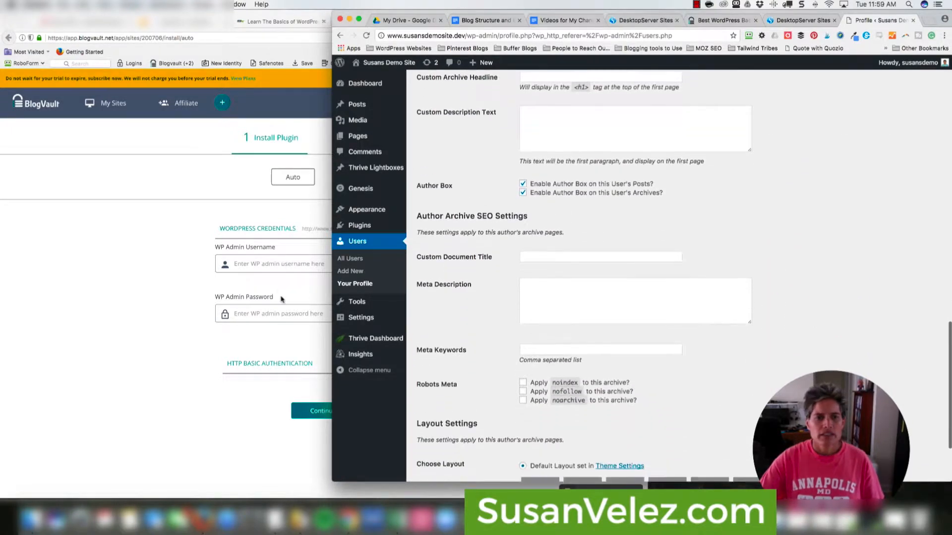
{"action": "left_click", "coordinate": [266, 267]}
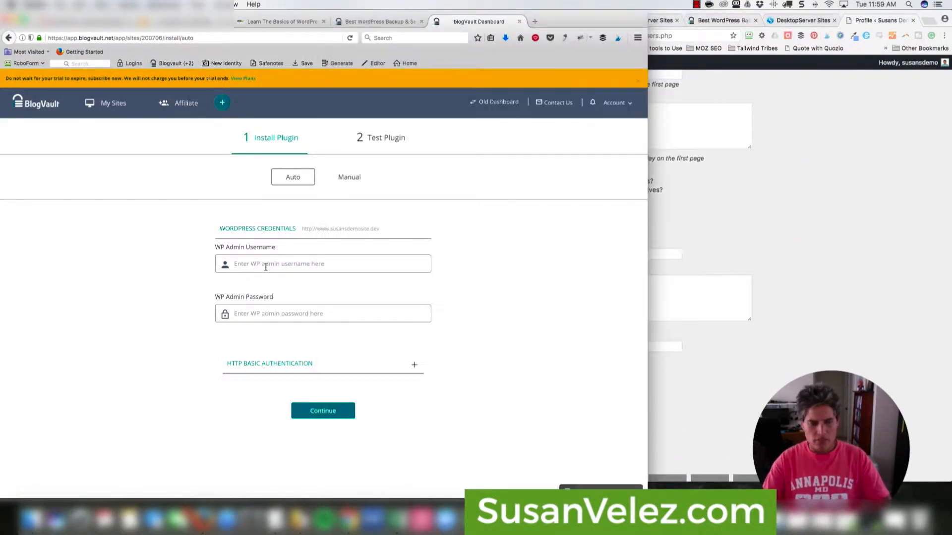
- Enter the WordPress admin username and paste the generated password into BlogVault's form
{"action": "type", "text": "susan"}
{"action": "left_click", "coordinate": [805, 307]}
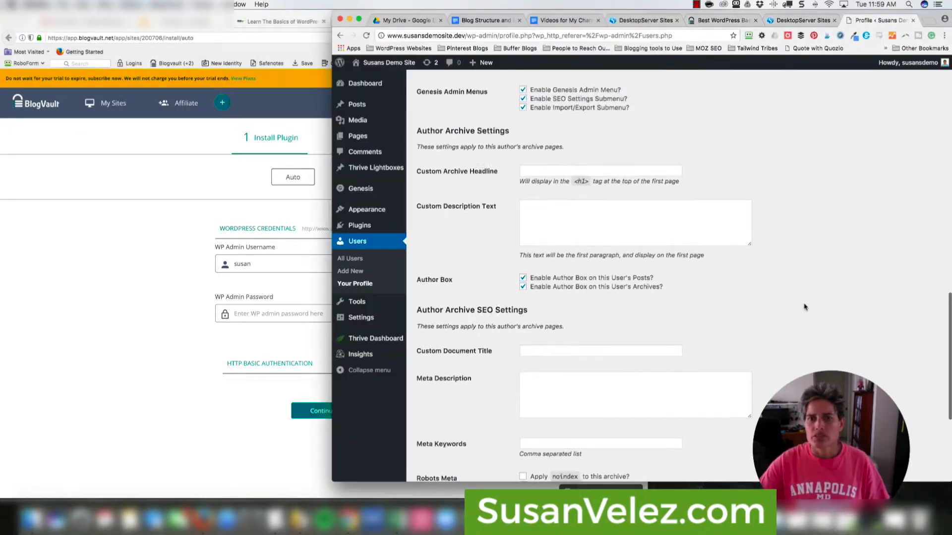
{"action": "scroll", "coordinate": [804, 308], "scroll_direction": "up", "scroll_amount": 20}
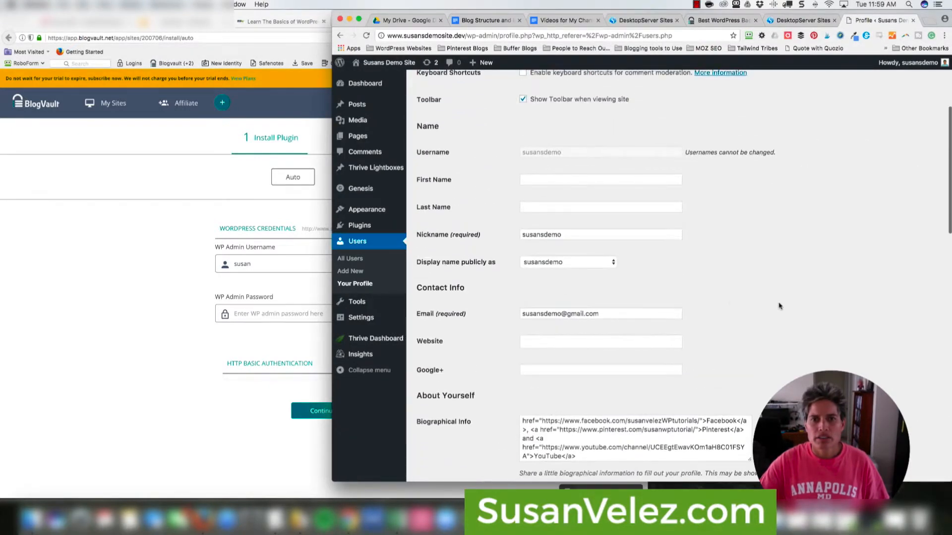
{"action": "left_click", "coordinate": [261, 267]}
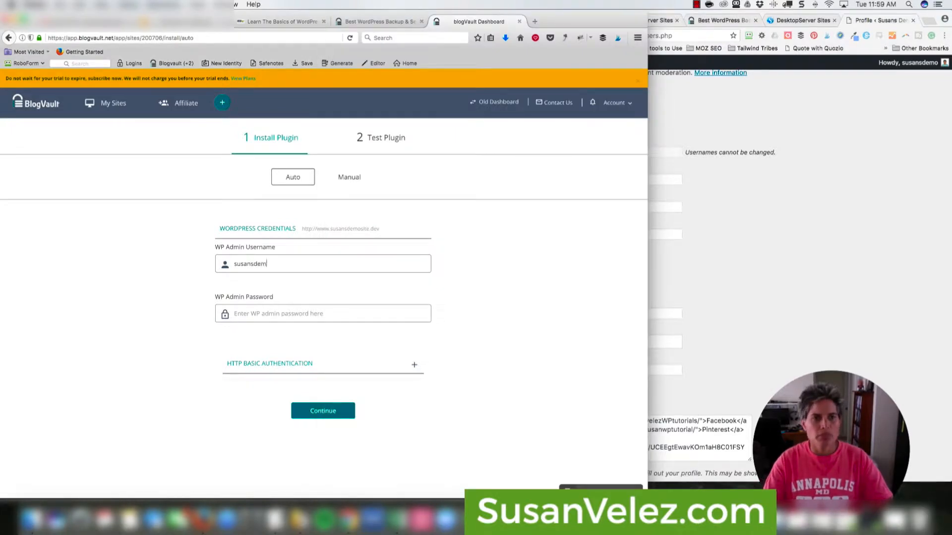
{"action": "key", "text": "super+v"}
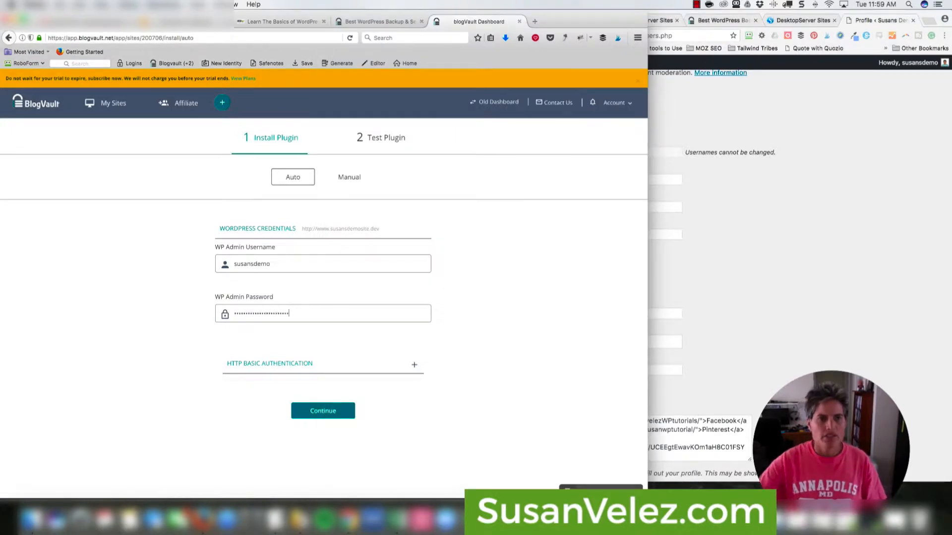
- Save the WordPress profile with the new password and submit auto-install, which fails authentication
{"action": "left_click", "coordinate": [716, 264]}
{"action": "scroll", "coordinate": [701, 308], "scroll_direction": "down", "scroll_amount": 6}
{"action": "scroll", "coordinate": [700, 308], "scroll_direction": "down", "scroll_amount": 4}
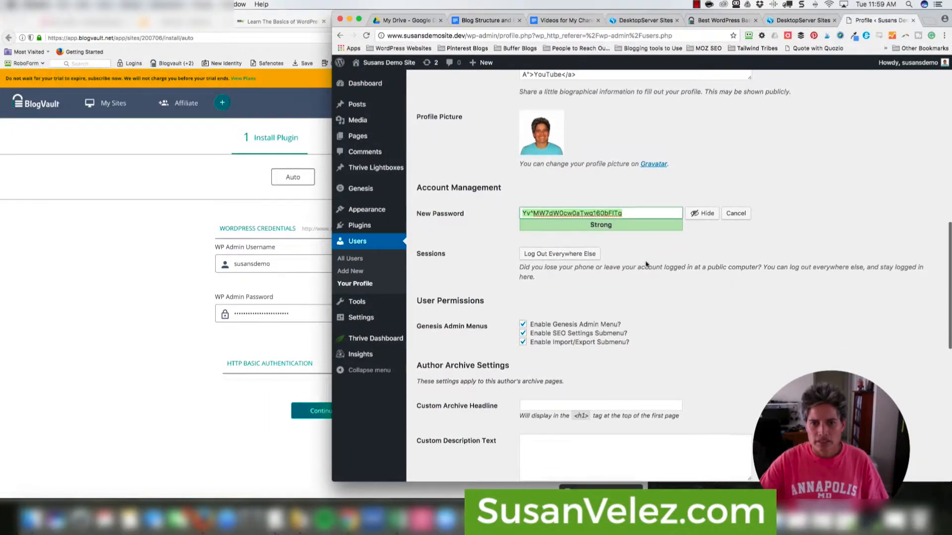
{"action": "scroll", "coordinate": [590, 325], "scroll_direction": "down", "scroll_amount": 10}
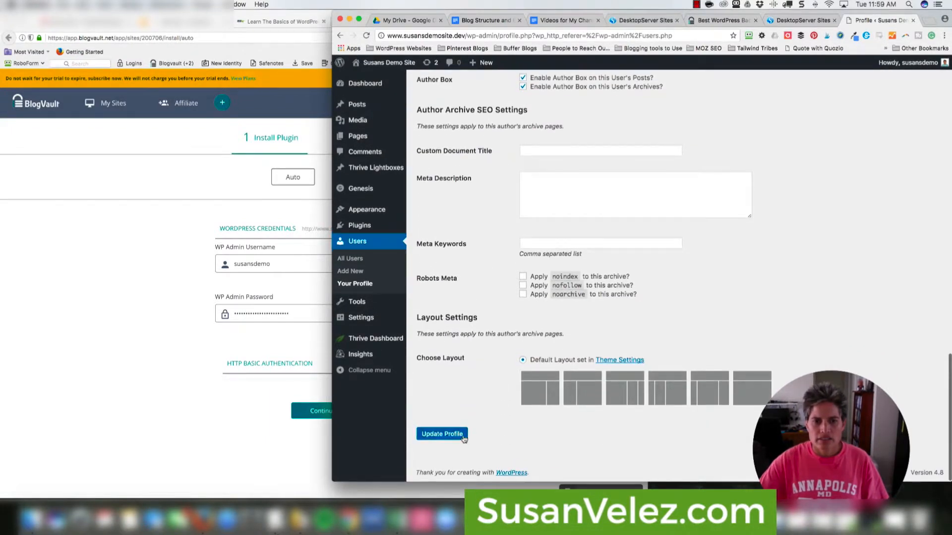
{"action": "left_click", "coordinate": [441, 432]}
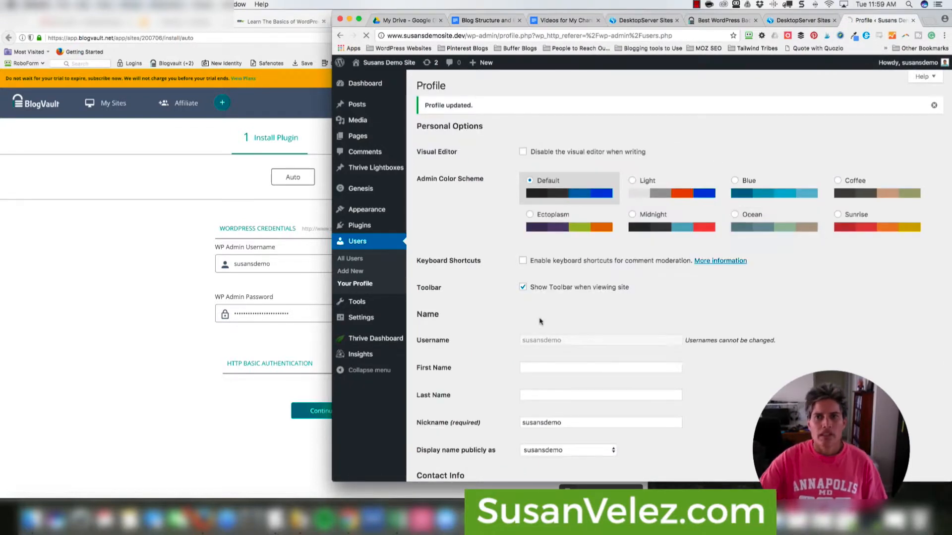
{"action": "left_click", "coordinate": [215, 366]}
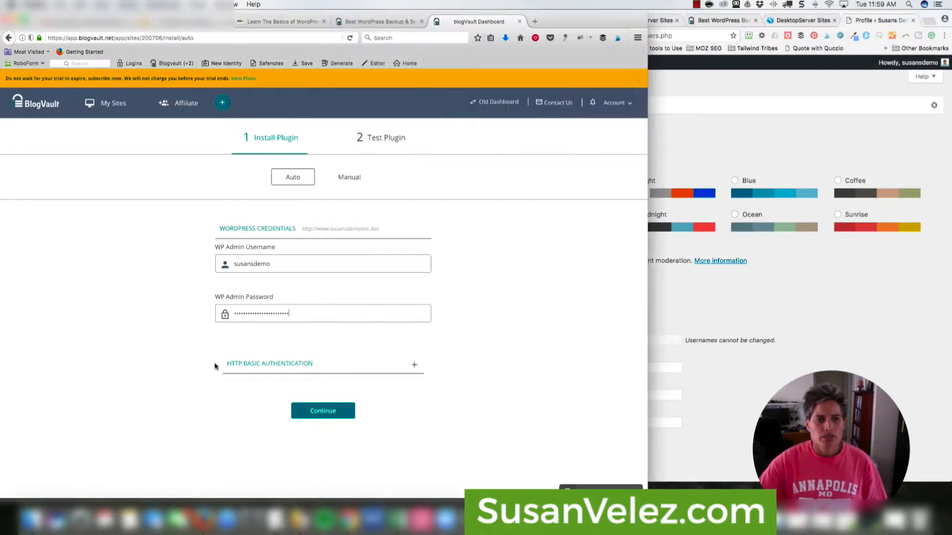
{"action": "left_click", "coordinate": [326, 416]}
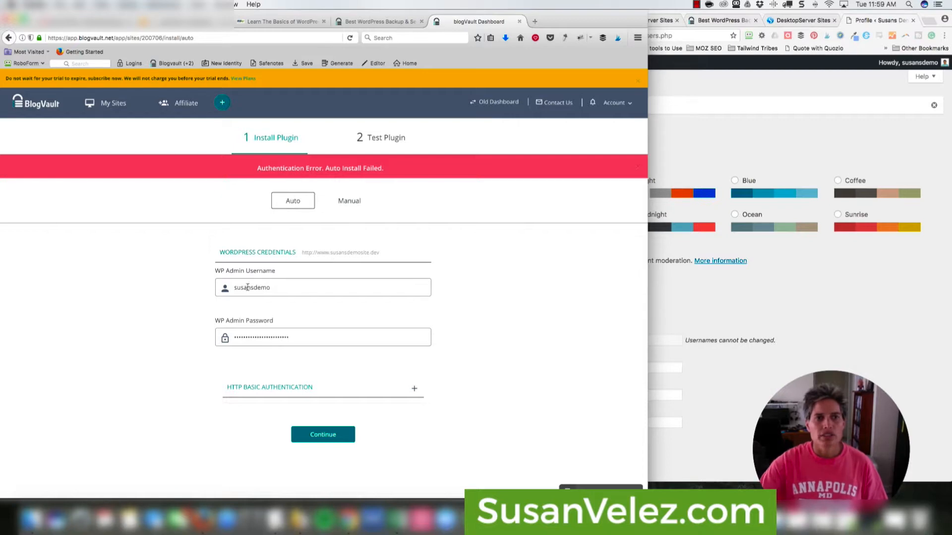
{"action": "left_click", "coordinate": [828, 341]}
{"action": "left_click", "coordinate": [109, 258]}
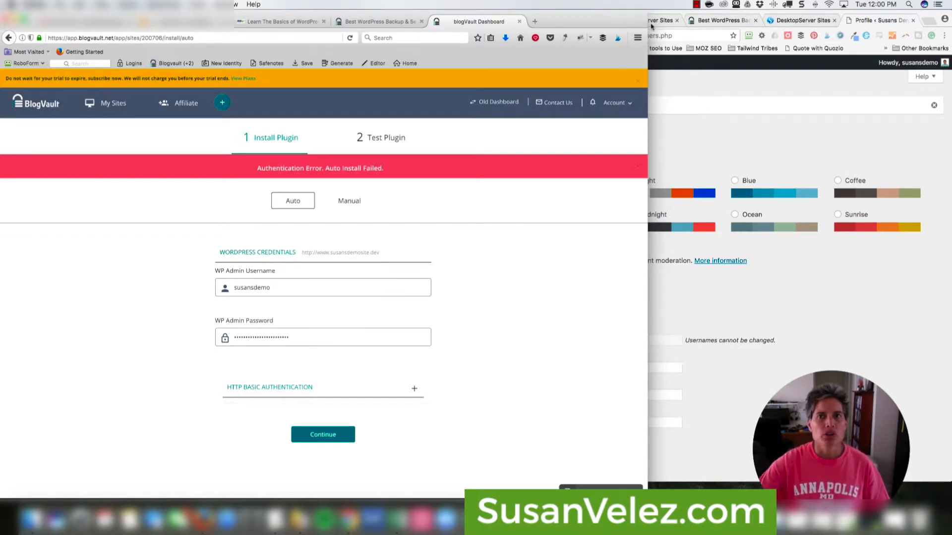
{"action": "left_click", "coordinate": [695, 5]}
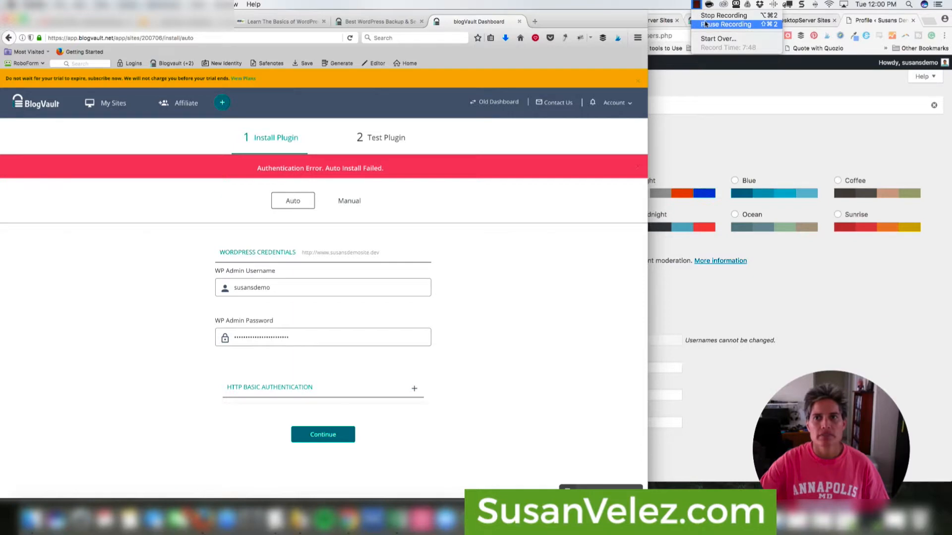
{"action": "left_click", "coordinate": [706, 24]}
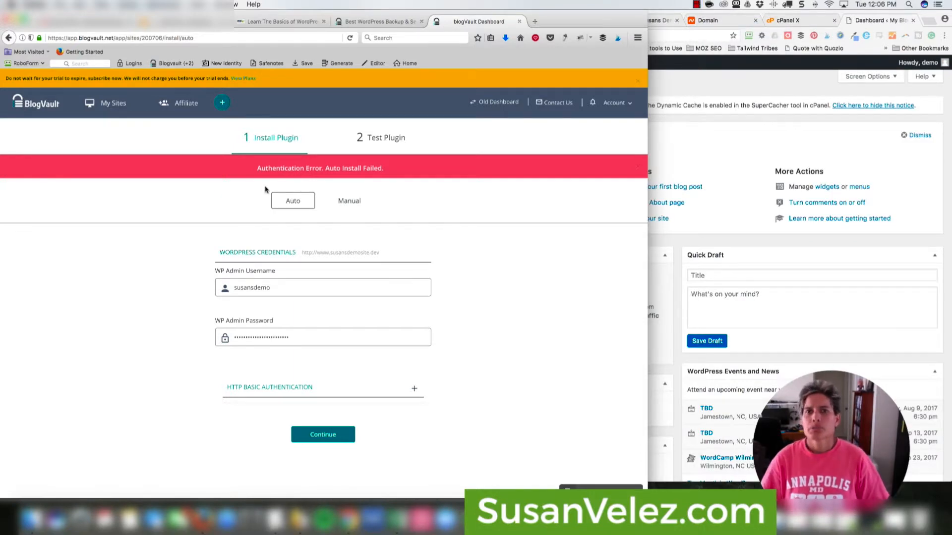
- Confirm the WordPress domain is lovemyvacuum.com, then go back to BlogVault's signup page
{"action": "left_click", "coordinate": [732, 133]}
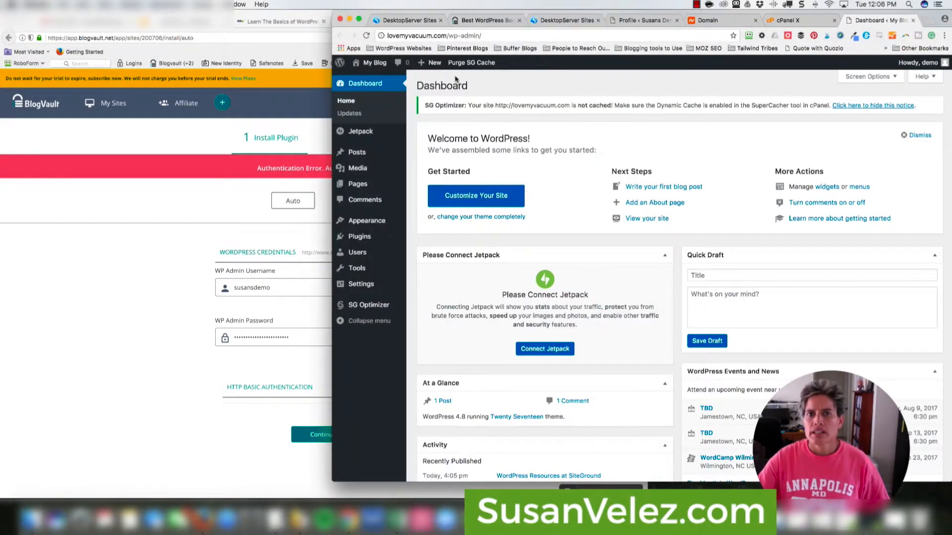
{"action": "left_click", "coordinate": [395, 36]}
{"action": "left_click", "coordinate": [397, 36]}
{"action": "left_click_drag", "start_coordinate": [388, 35], "coordinate": [445, 35]}
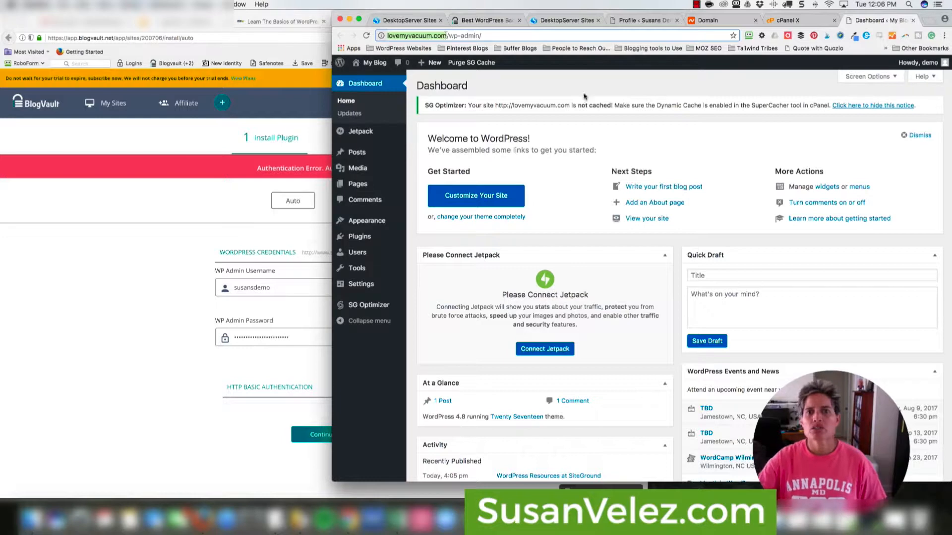
{"action": "left_click", "coordinate": [670, 141]}
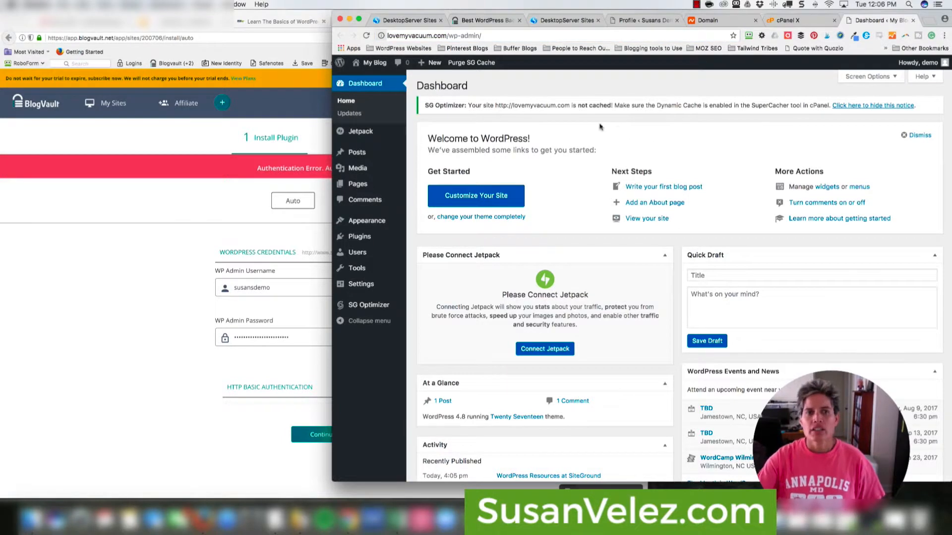
{"action": "left_click", "coordinate": [126, 316]}
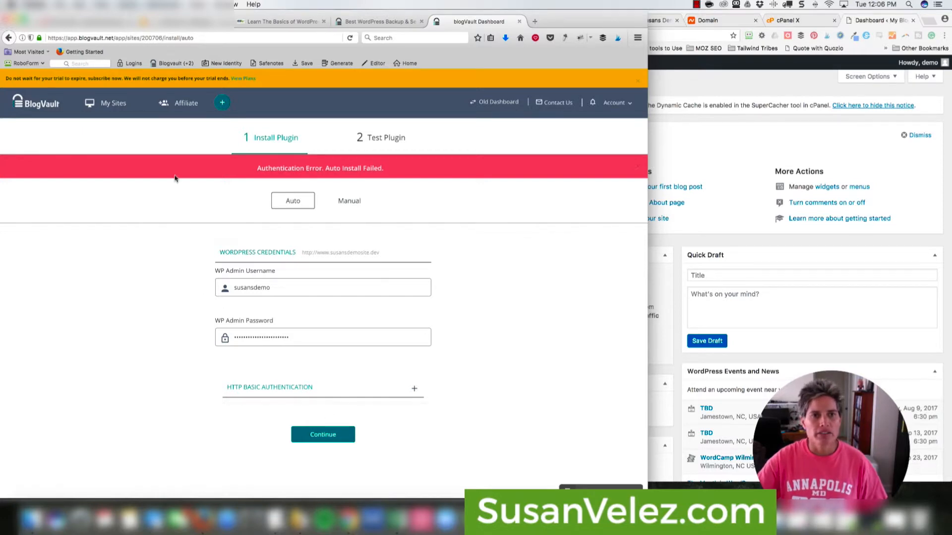
{"action": "left_click", "coordinate": [8, 38]}
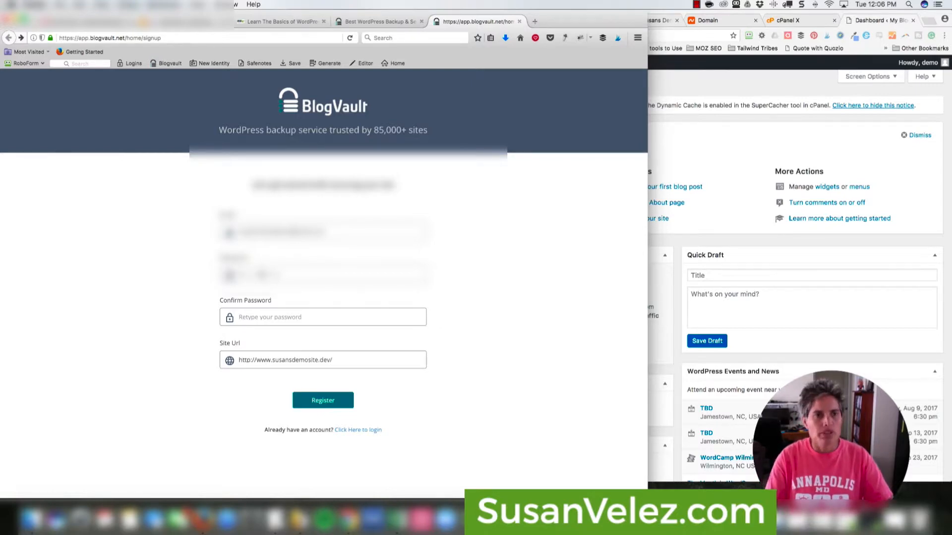
- Re-enter the confirm password and delete the old susansdemosite.dev address from Site Url
{"action": "type", "text": "•"}
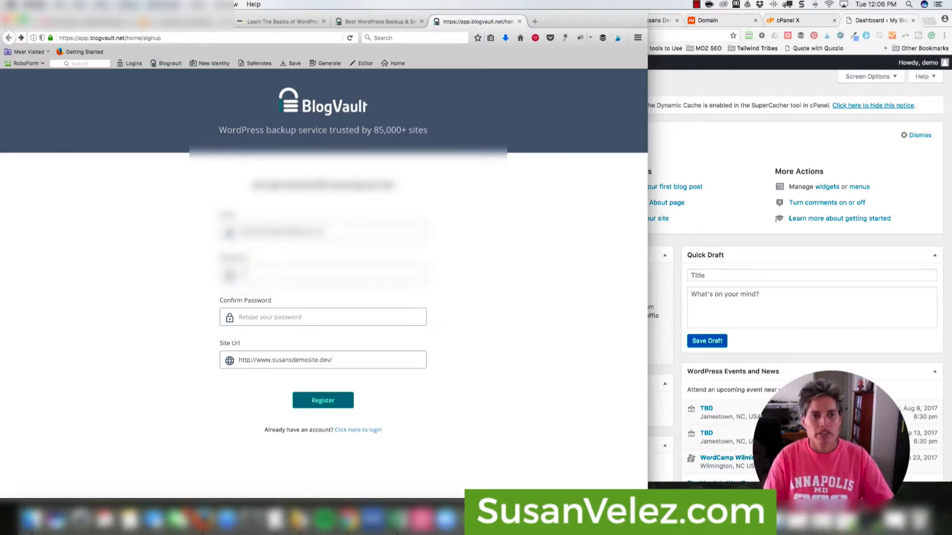
{"action": "type", "text": "••"}
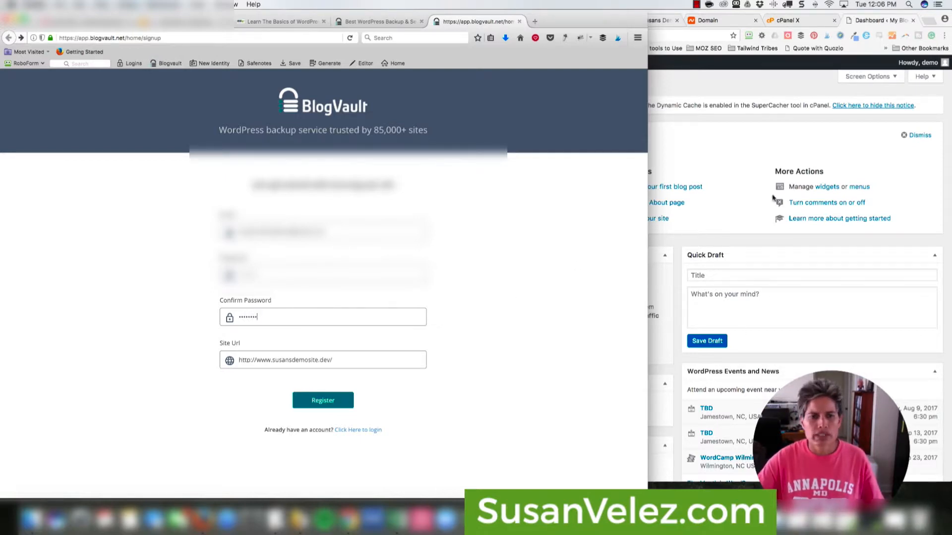
{"action": "left_click", "coordinate": [749, 163]}
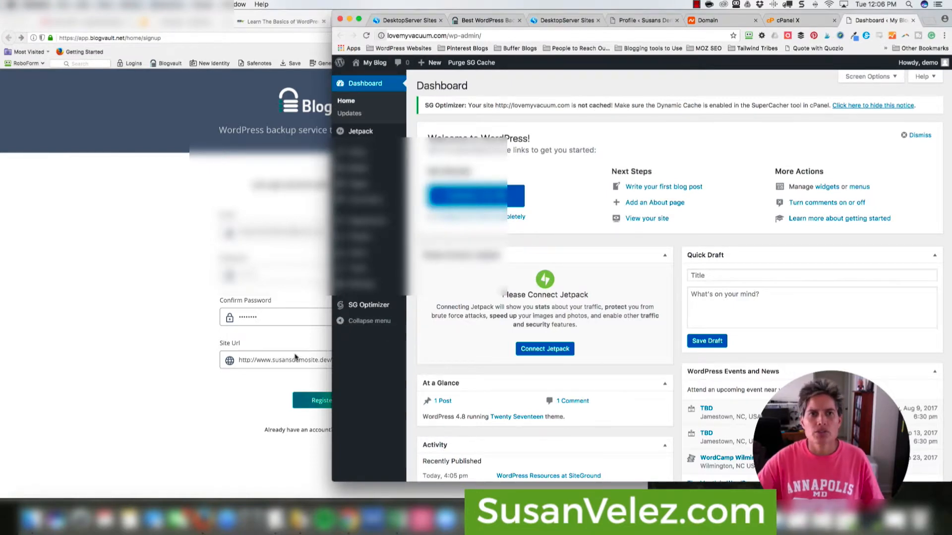
{"action": "left_click", "coordinate": [277, 361]}
{"action": "left_click_drag", "start_coordinate": [272, 361], "coordinate": [333, 360]}
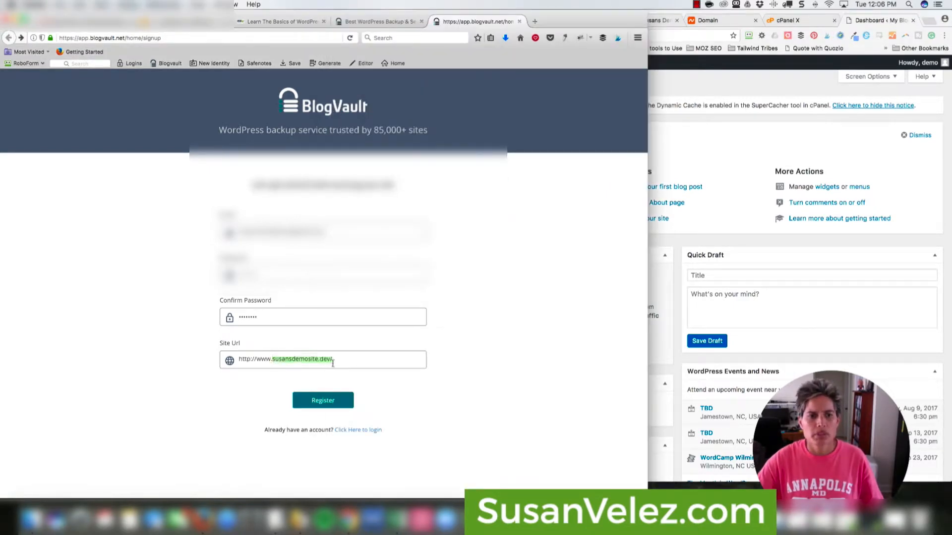
{"action": "left_click", "coordinate": [755, 153]}
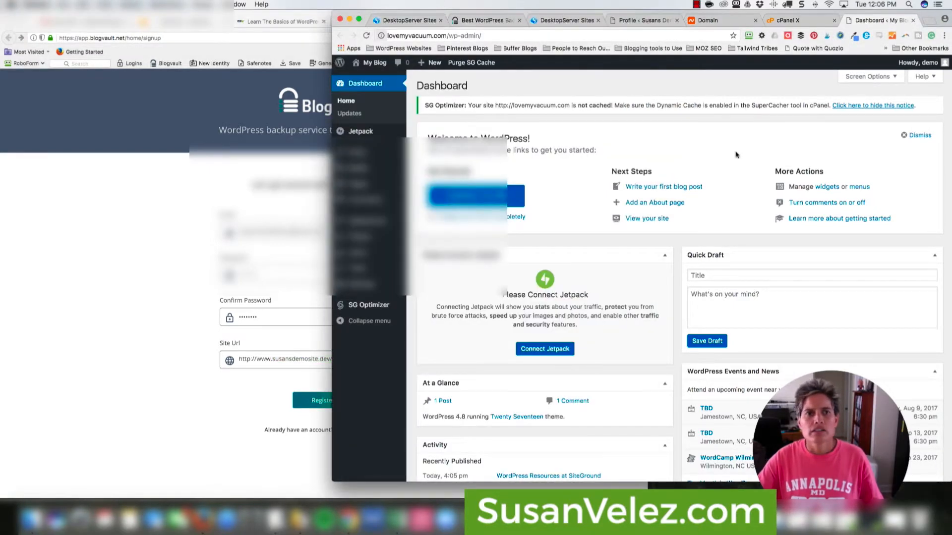
{"action": "left_click", "coordinate": [256, 359]}
{"action": "left_click_drag", "start_coordinate": [256, 359], "coordinate": [331, 361]}
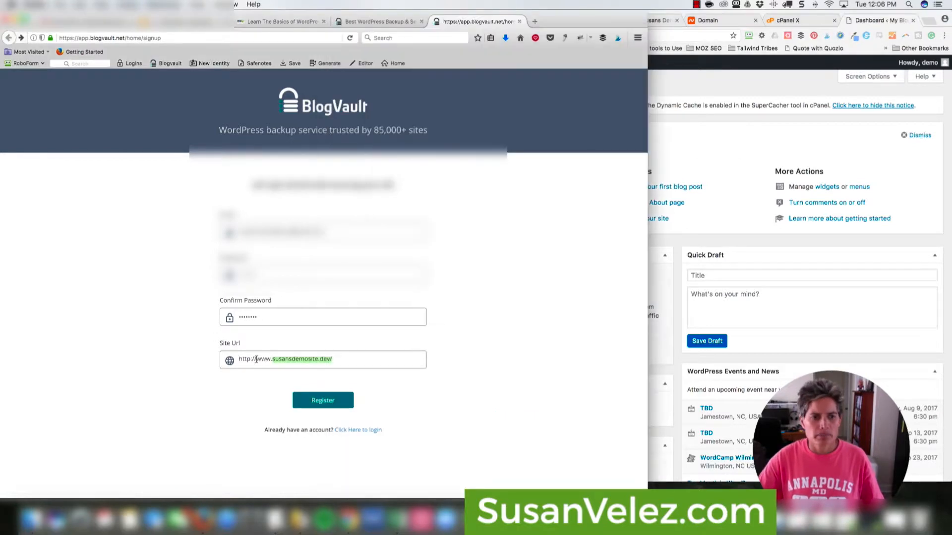
{"action": "key", "text": "BackSpace"}
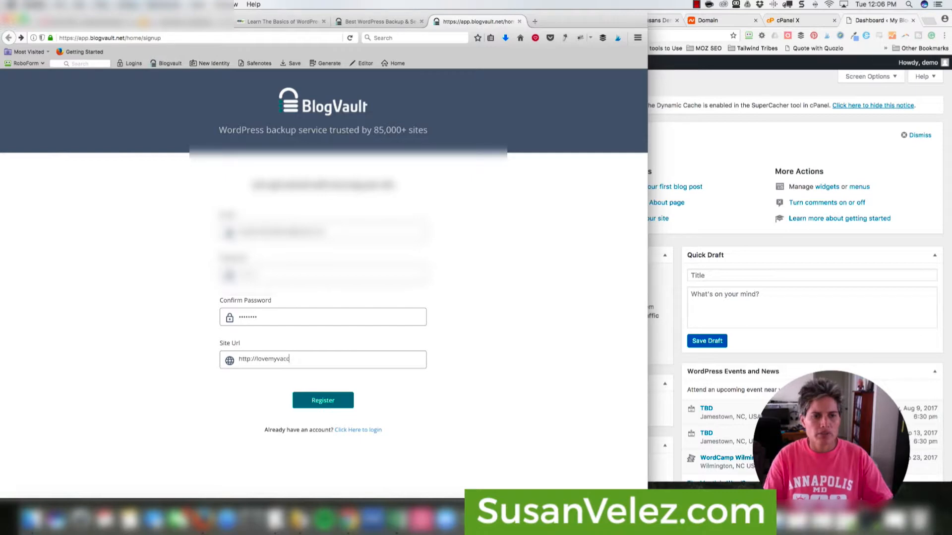
{"action": "left_click", "coordinate": [731, 161]}
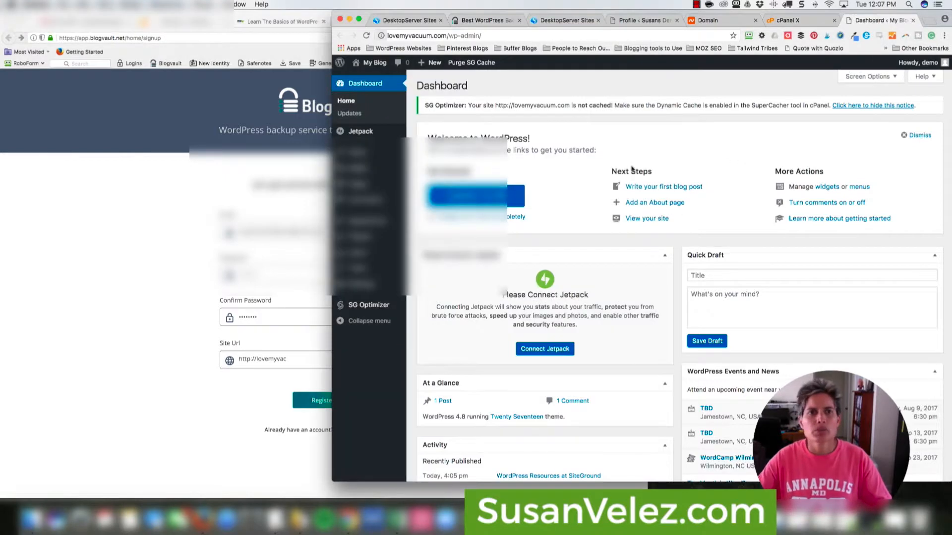
{"action": "left_click", "coordinate": [292, 359]}
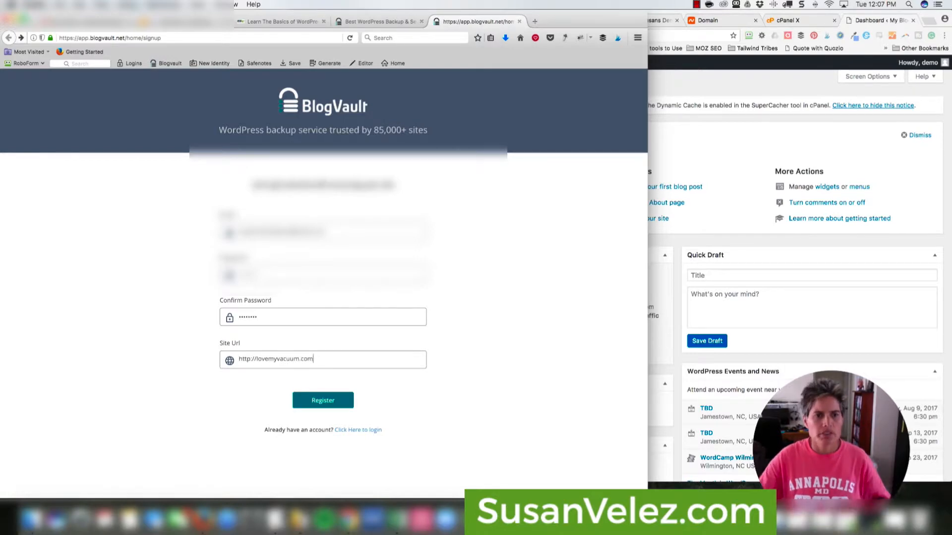
{"action": "left_click", "coordinate": [325, 401]}
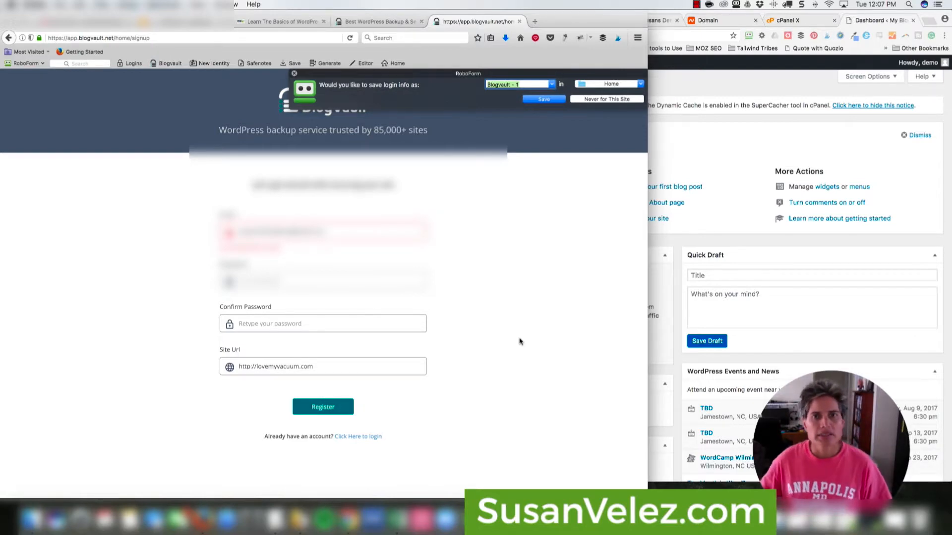
{"action": "left_click", "coordinate": [294, 73]}
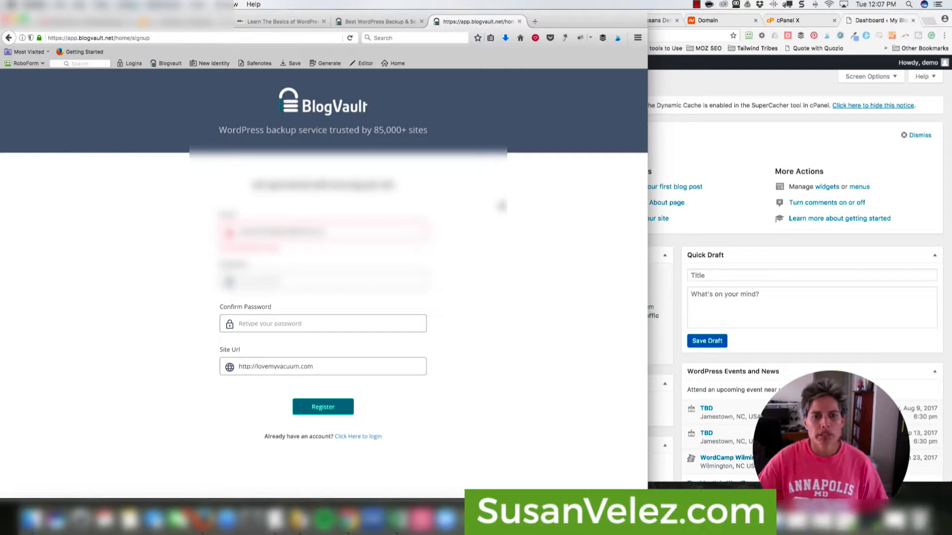
{"action": "left_click", "coordinate": [357, 437]}
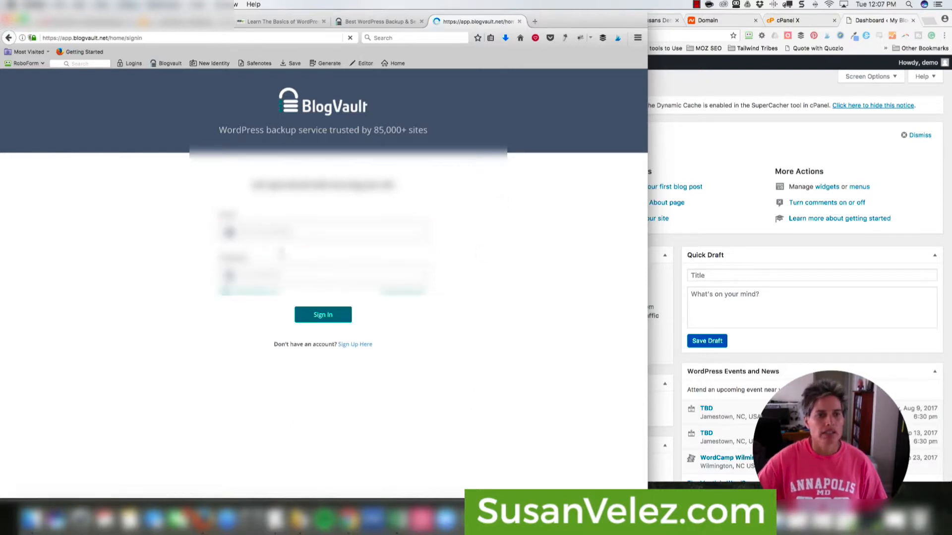
- Sign in to BlogVault with the existing account's e-mail and password
{"action": "left_click", "coordinate": [272, 232]}
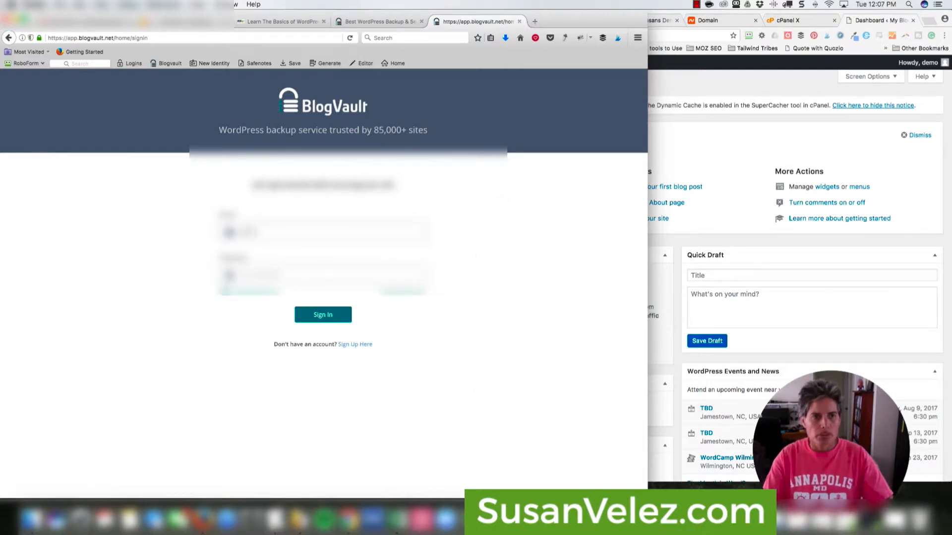
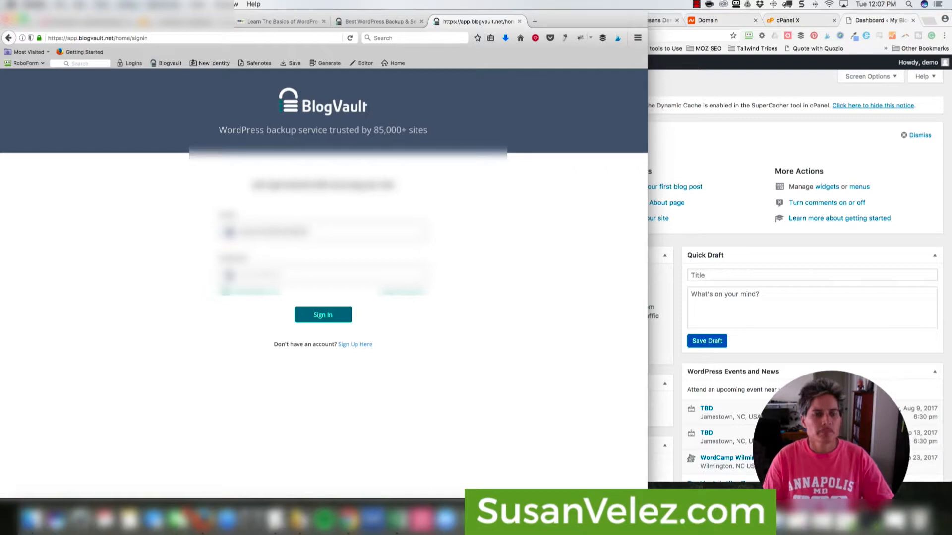
{"action": "key", "text": "Tab"}
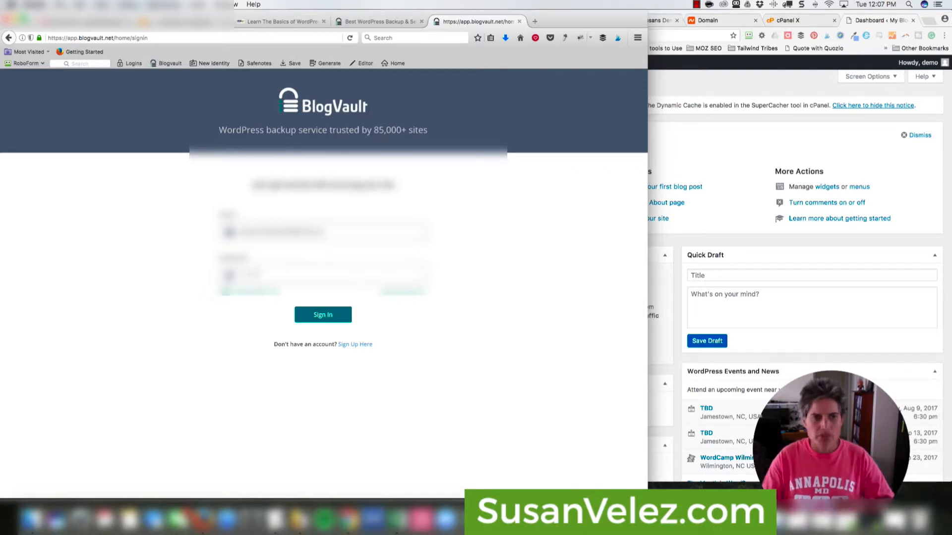
{"action": "left_click", "coordinate": [329, 312]}
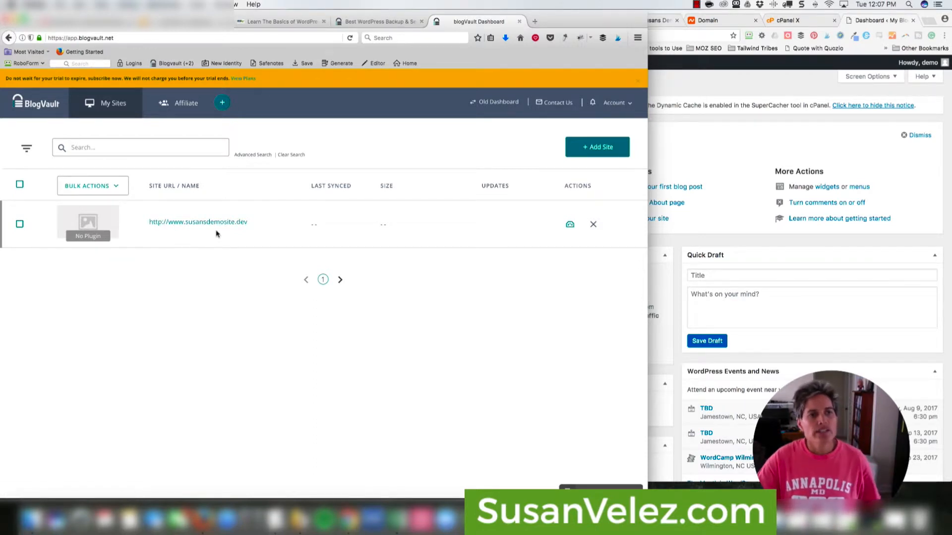
- Remove the susansdemosite.dev demo site from BlogVault's sites list
{"action": "left_click", "coordinate": [592, 225]}
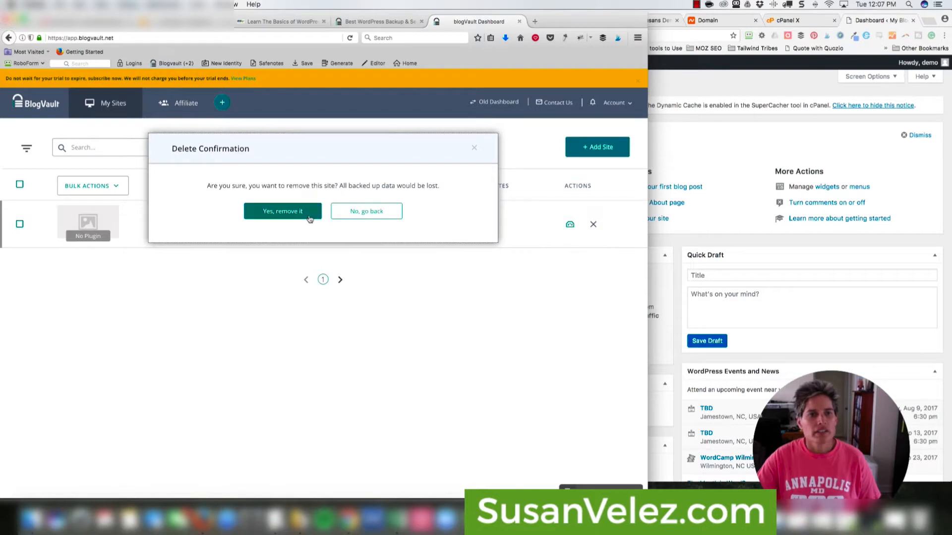
{"action": "left_click", "coordinate": [309, 219]}
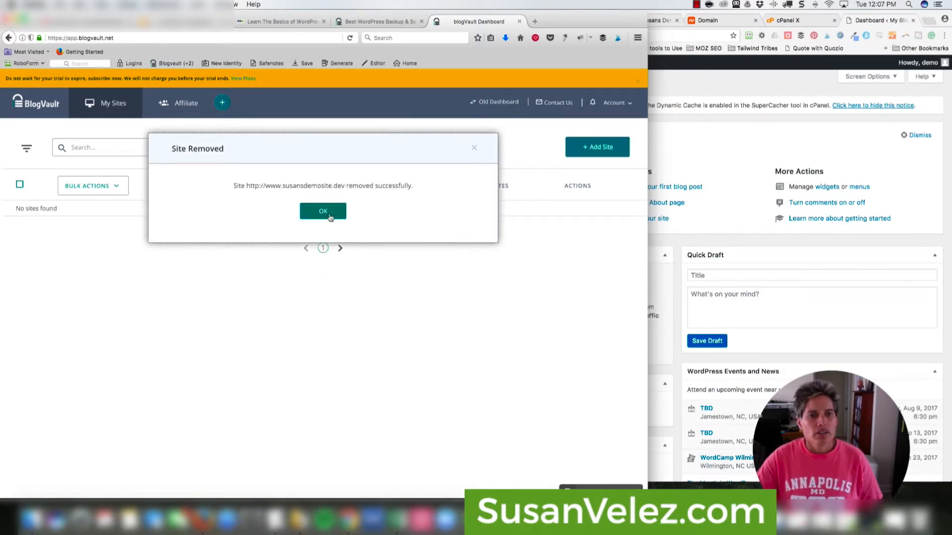
{"action": "left_click", "coordinate": [330, 217]}
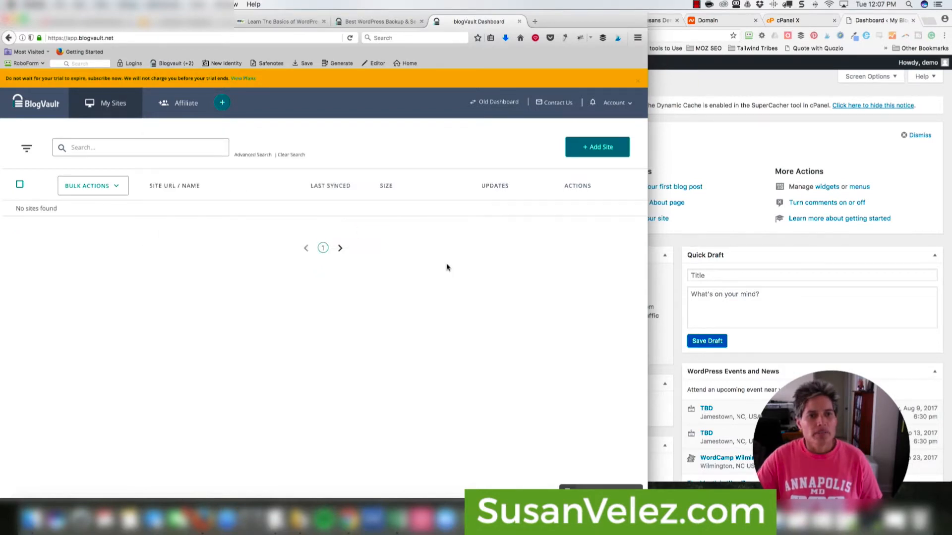
{"action": "left_click", "coordinate": [600, 147]}
{"action": "left_click", "coordinate": [751, 141]}
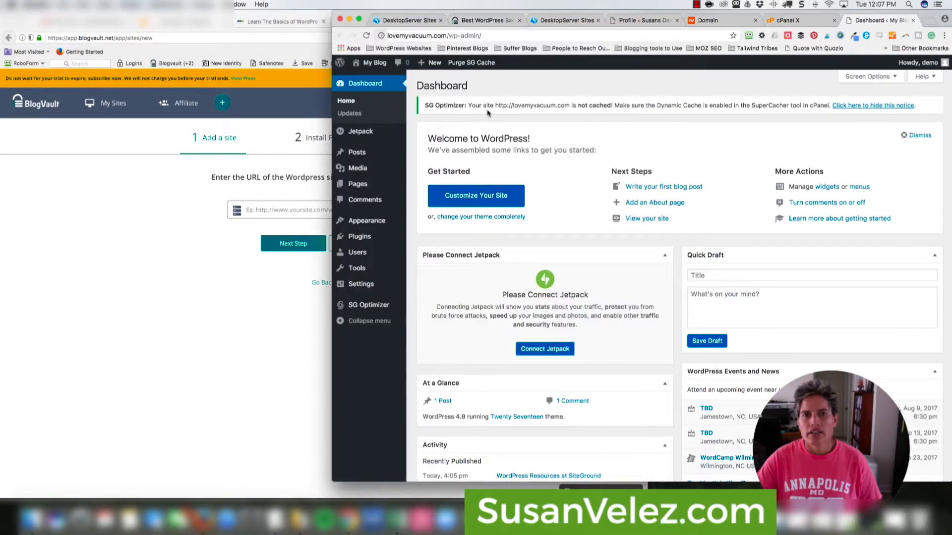
{"action": "left_click", "coordinate": [289, 209]}
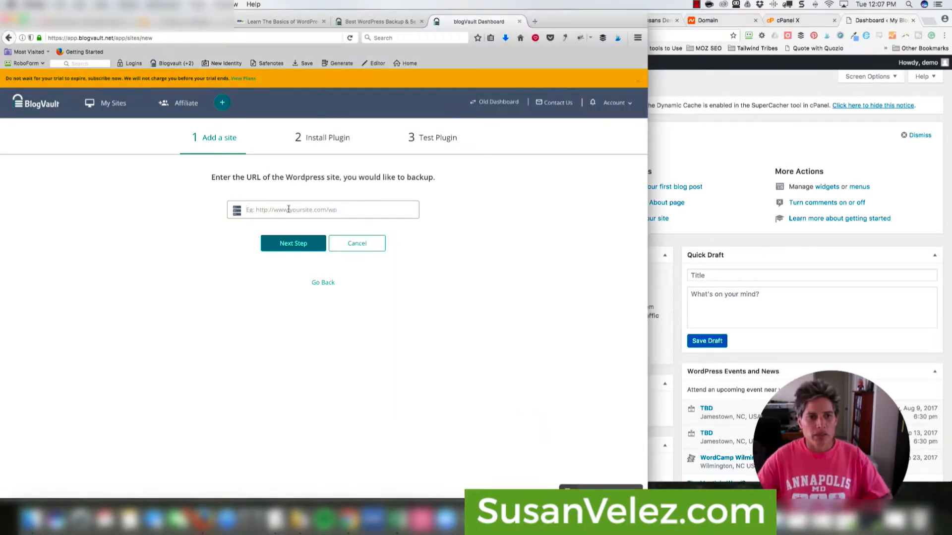
{"action": "type", "text": "http://lovem"}
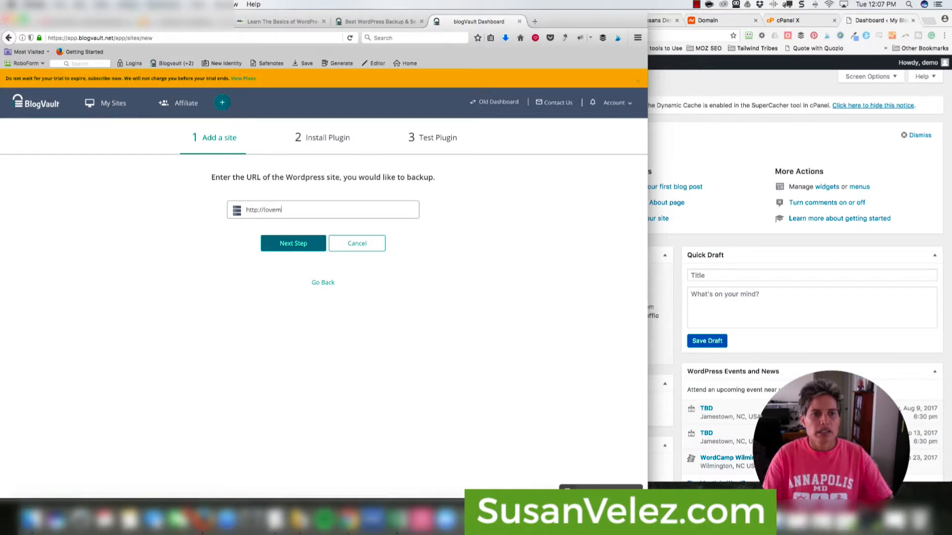
{"action": "type", "text": "yvacum"}
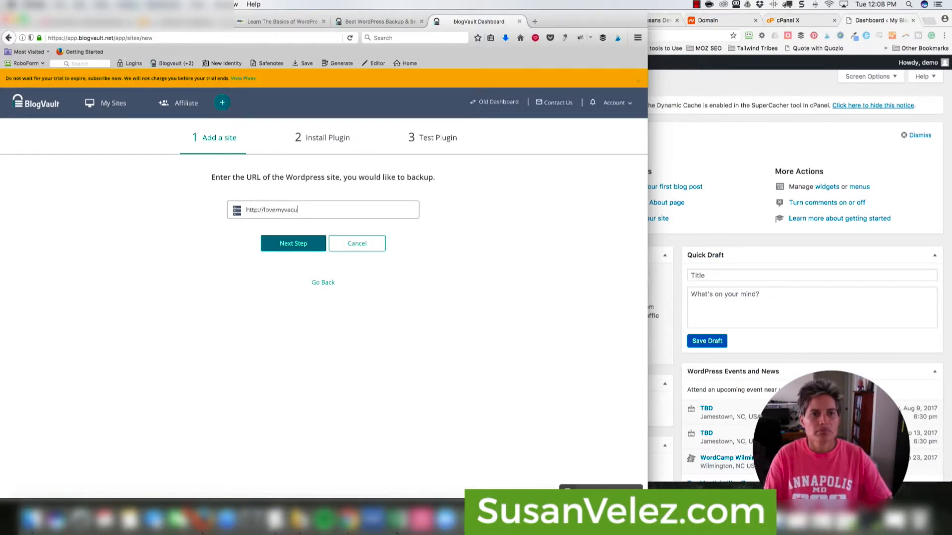
{"action": "left_click", "coordinate": [296, 243]}
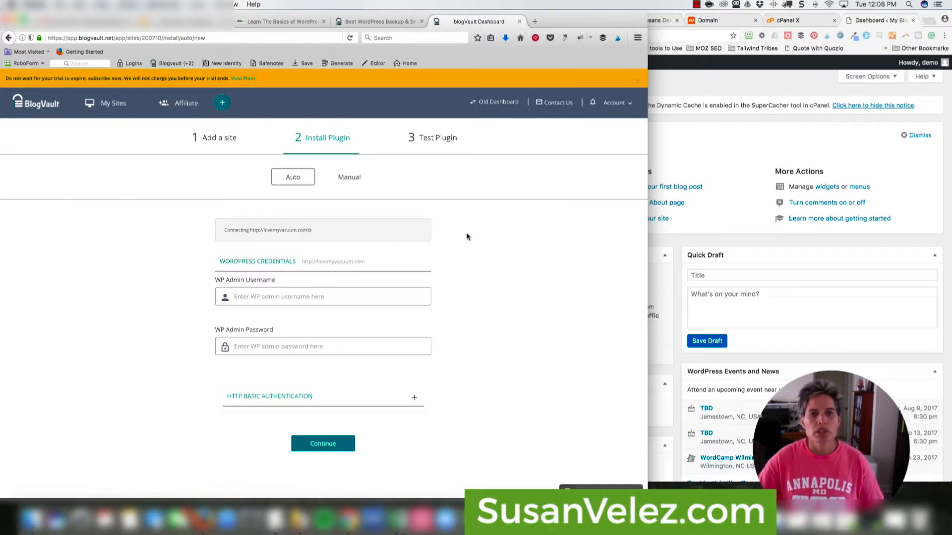
- Submit the WordPress admin username and pasted password for automatic plugin install
{"action": "left_click", "coordinate": [724, 131]}
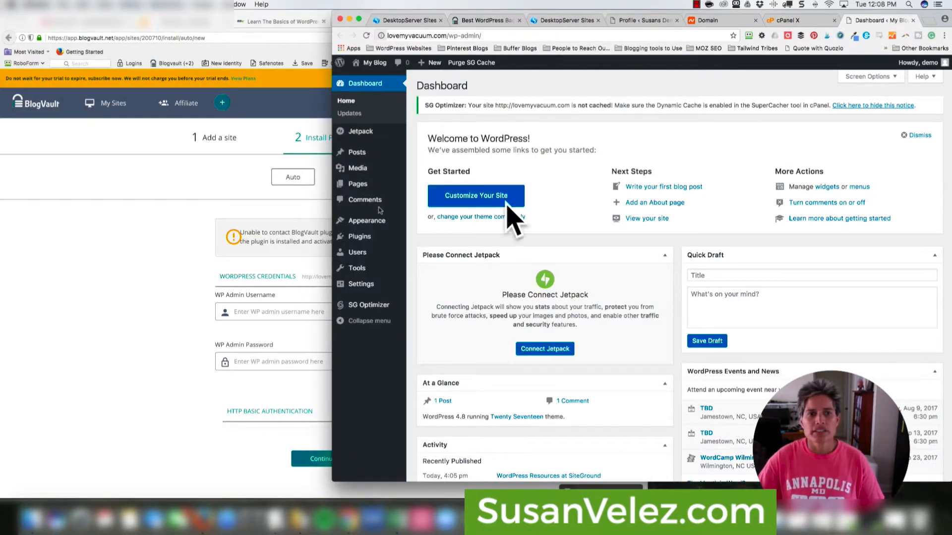
{"action": "left_click", "coordinate": [153, 296]}
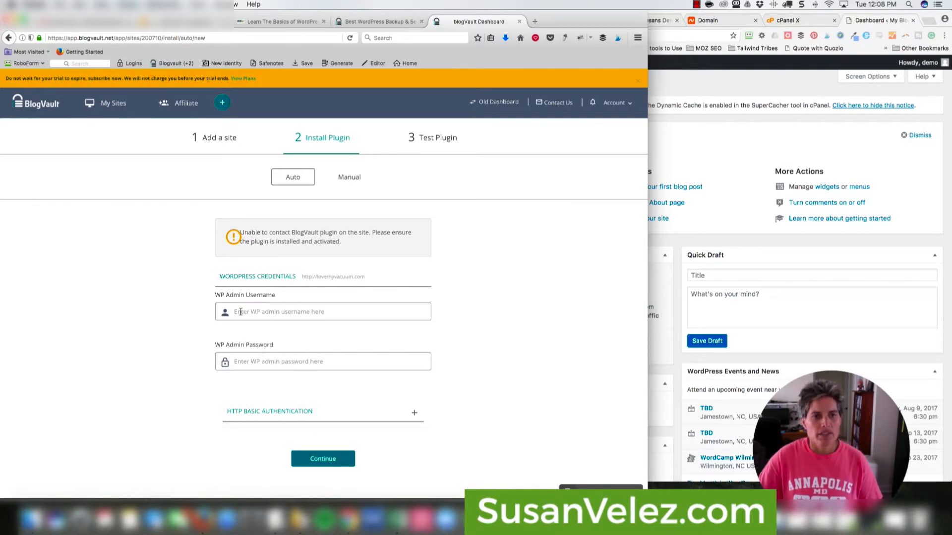
{"action": "left_click", "coordinate": [775, 151]}
{"action": "scroll", "coordinate": [693, 223], "scroll_direction": "down", "scroll_amount": 3}
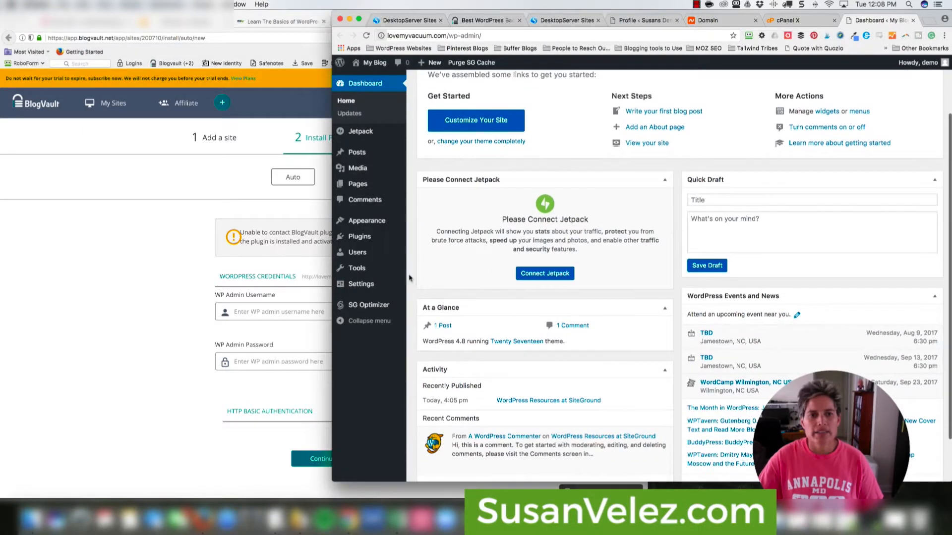
{"action": "mouse_move", "coordinate": [369, 243]}
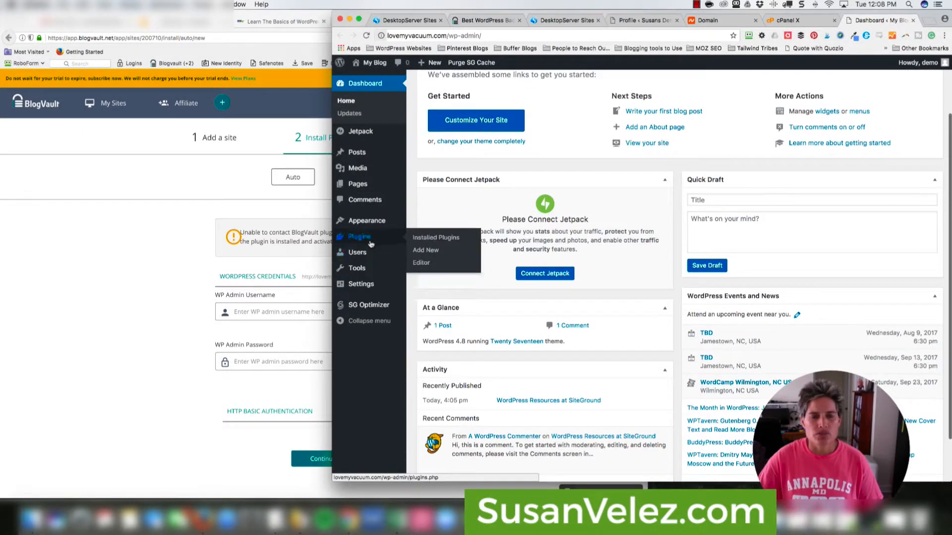
{"action": "left_click", "coordinate": [278, 311]}
{"action": "type", "text": "demo"}
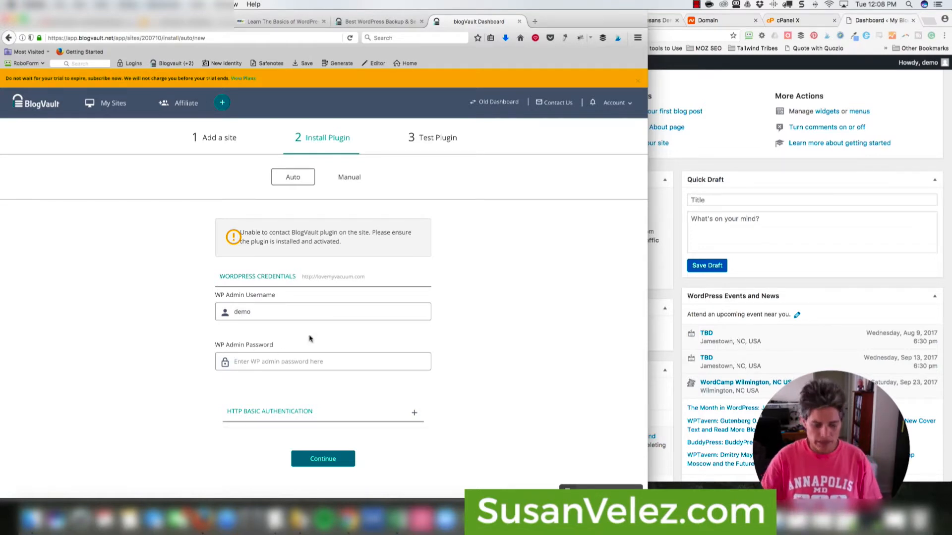
{"action": "key", "text": "Tab"}
{"action": "key", "text": "ctrl+v"}
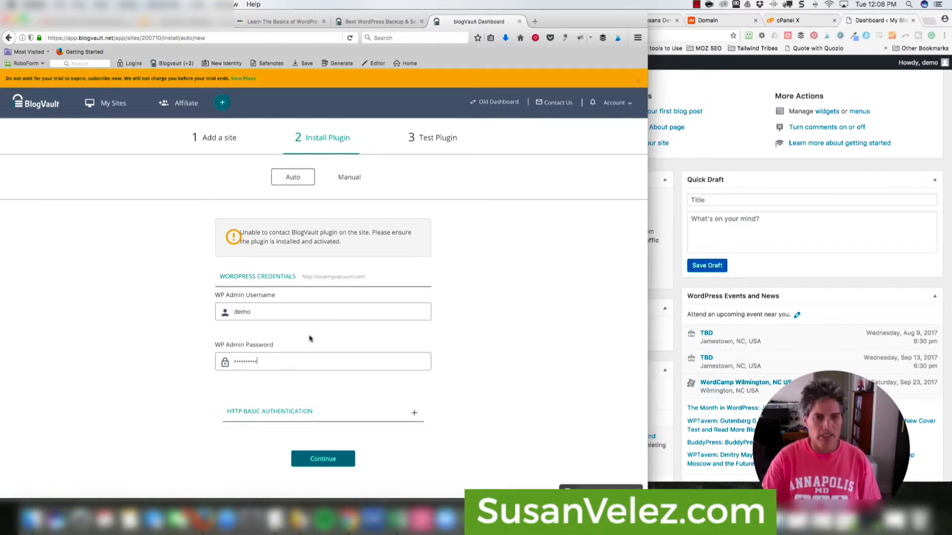
{"action": "left_click", "coordinate": [334, 459]}
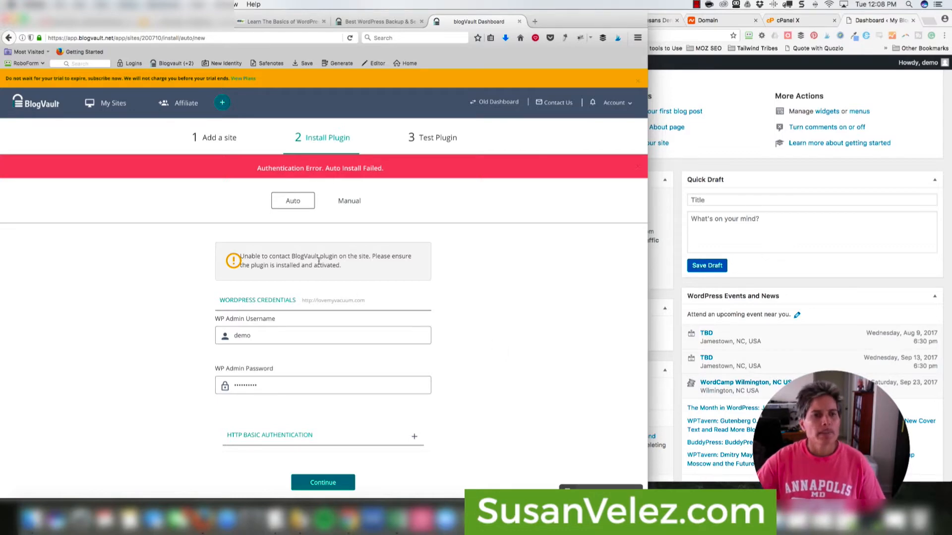
- After the authentication error, switch back to the WordPress dashboard
{"action": "left_click", "coordinate": [860, 194]}
{"action": "left_click", "coordinate": [249, 260]}
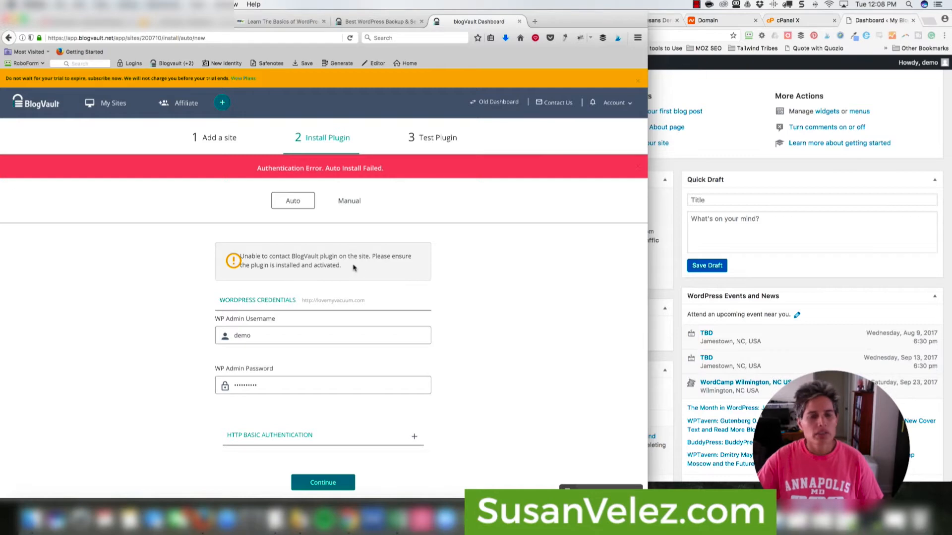
{"action": "left_click", "coordinate": [714, 164]}
- Search Add Plugins for 'blogvault', then install and activate WordPress Backup Plugin – BlogVault
{"action": "mouse_move", "coordinate": [370, 241]}
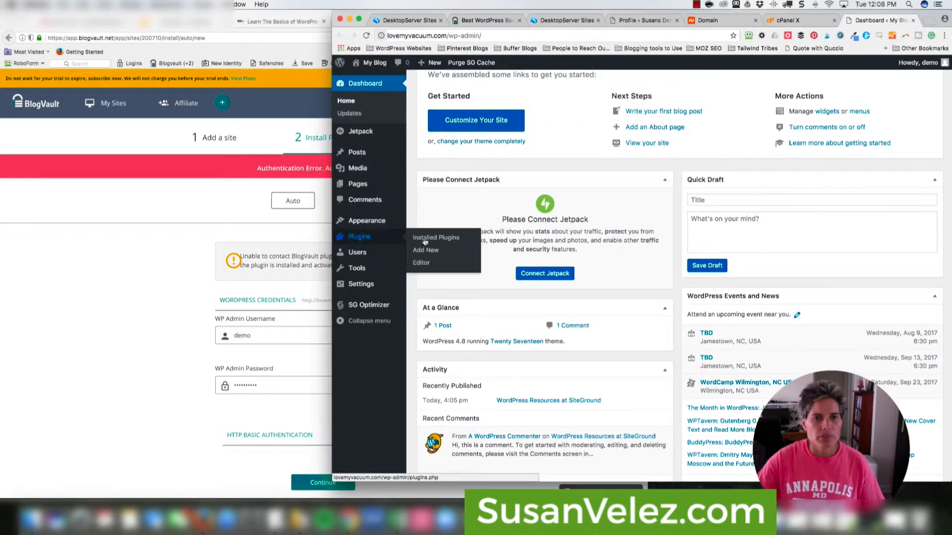
{"action": "left_click", "coordinate": [425, 251]}
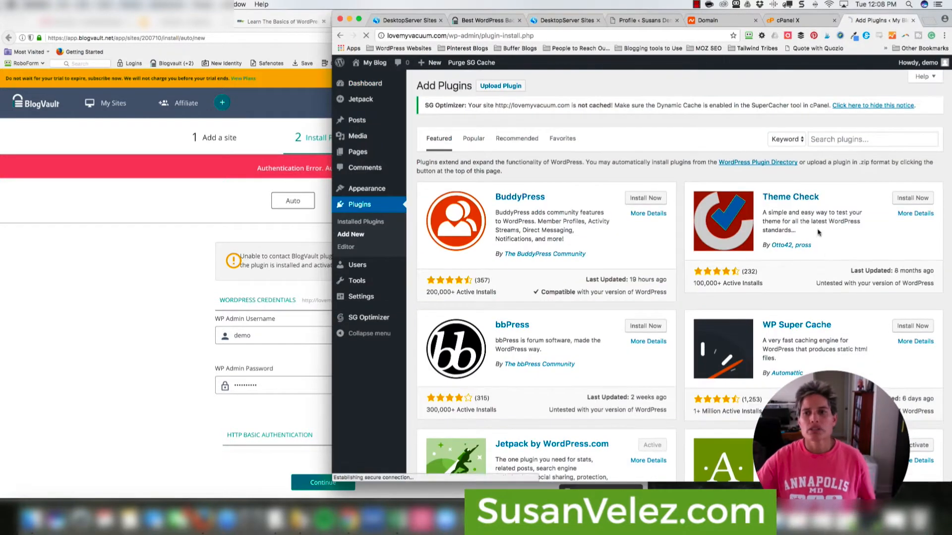
{"action": "left_click", "coordinate": [826, 140]}
{"action": "type", "text": "blog"}
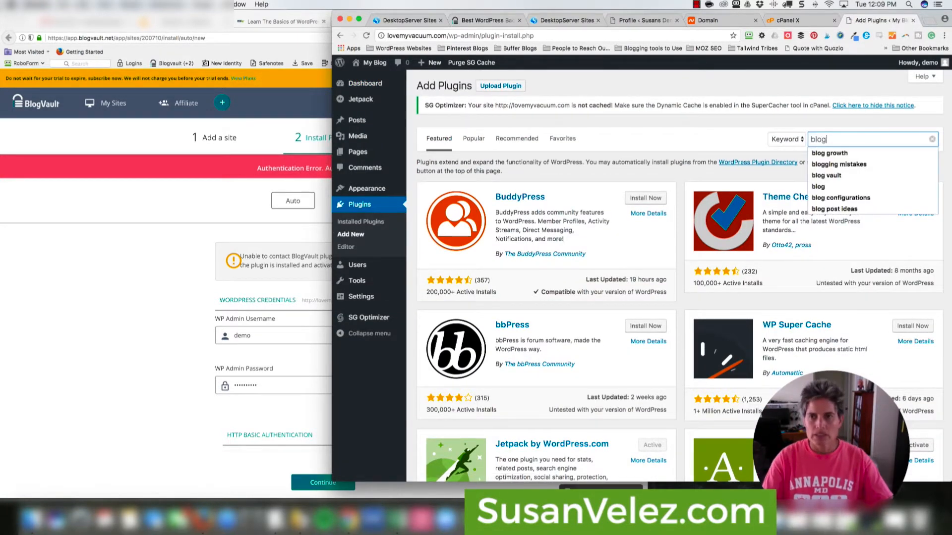
{"action": "type", "text": "vault"}
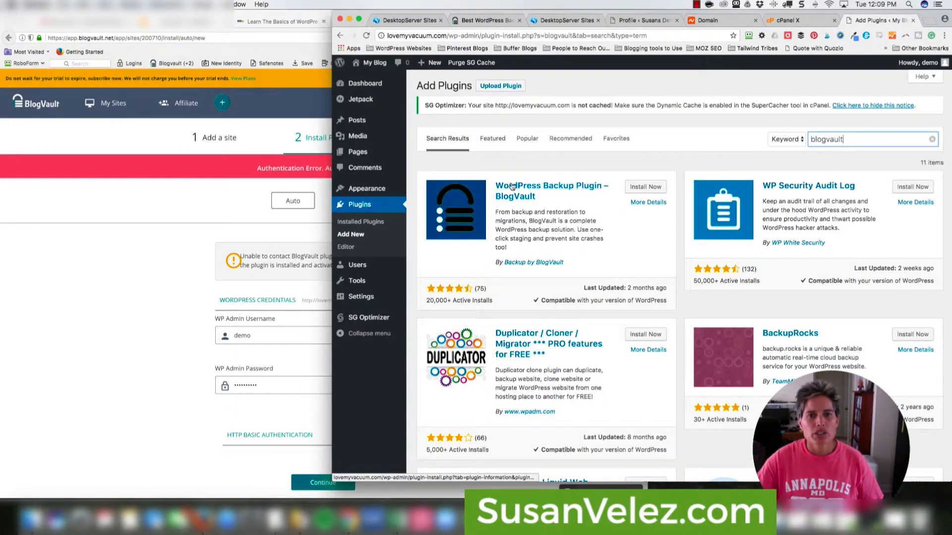
{"action": "left_click", "coordinate": [635, 188]}
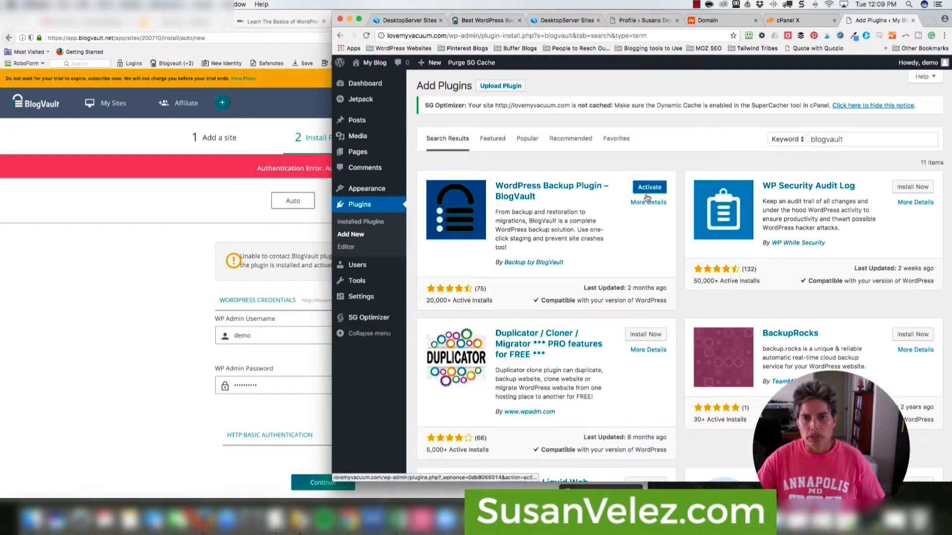
{"action": "left_click", "coordinate": [648, 187]}
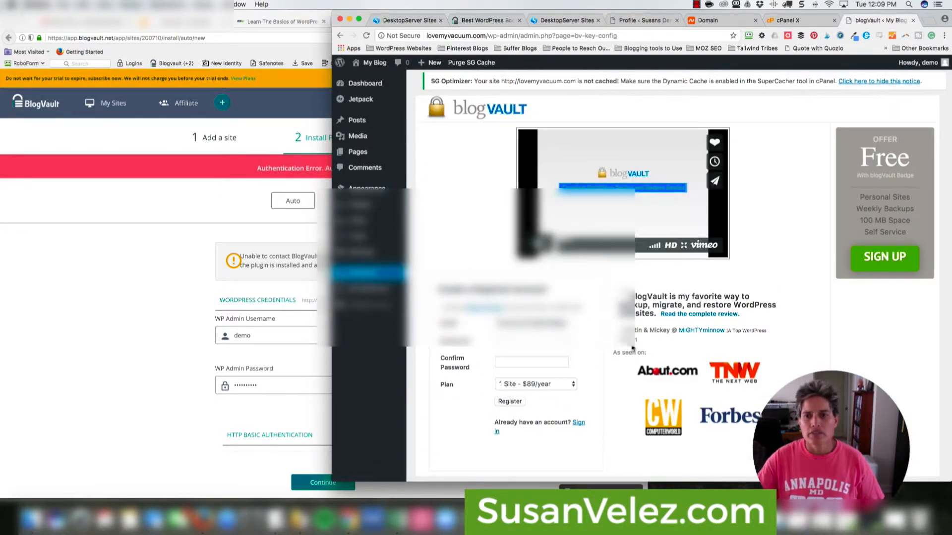
- Start the plugin's registration form with the 1 Site - $89/year plan, then switch to existing-account sign-in
{"action": "scroll", "coordinate": [587, 282], "scroll_direction": "down", "scroll_amount": 1}
{"action": "scroll", "coordinate": [588, 282], "scroll_direction": "down", "scroll_amount": 1}
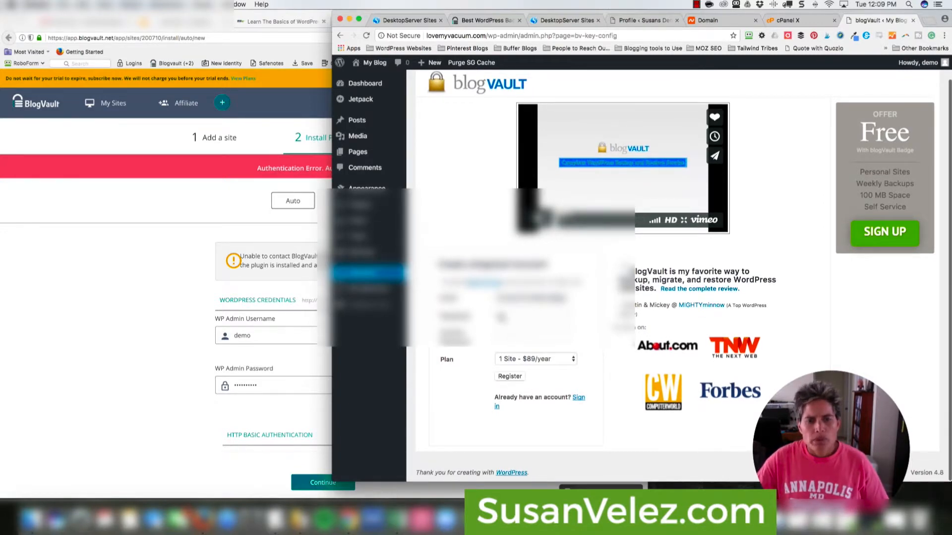
{"action": "left_click", "coordinate": [501, 317]}
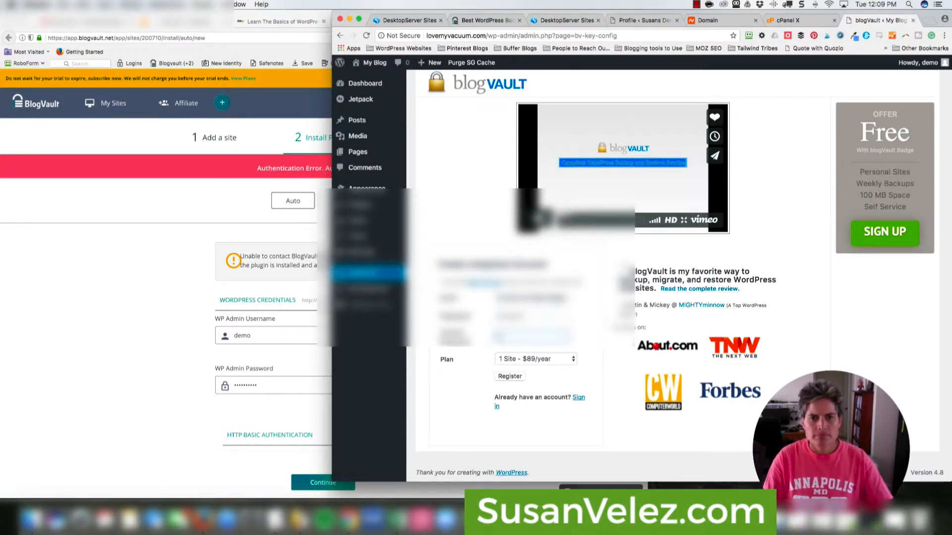
{"action": "type", "text": "••••"}
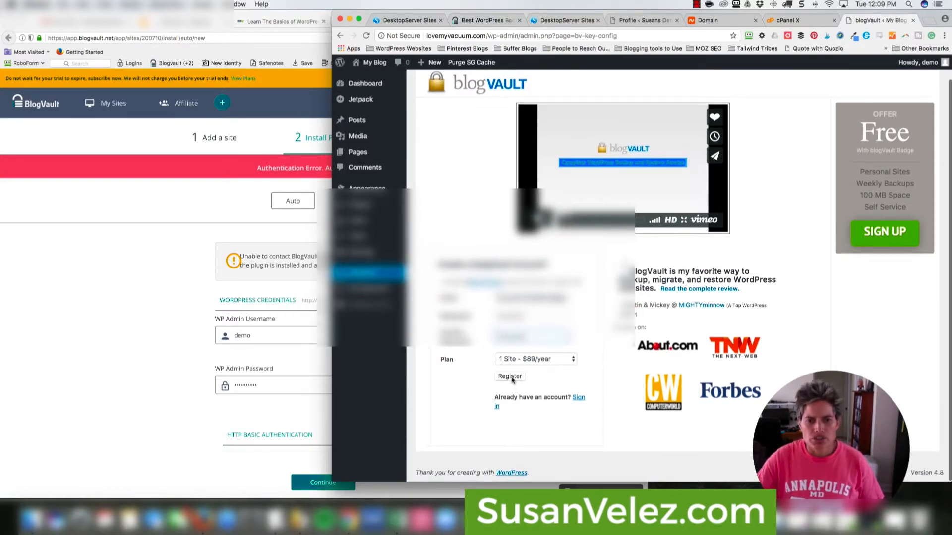
{"action": "left_click", "coordinate": [568, 361]}
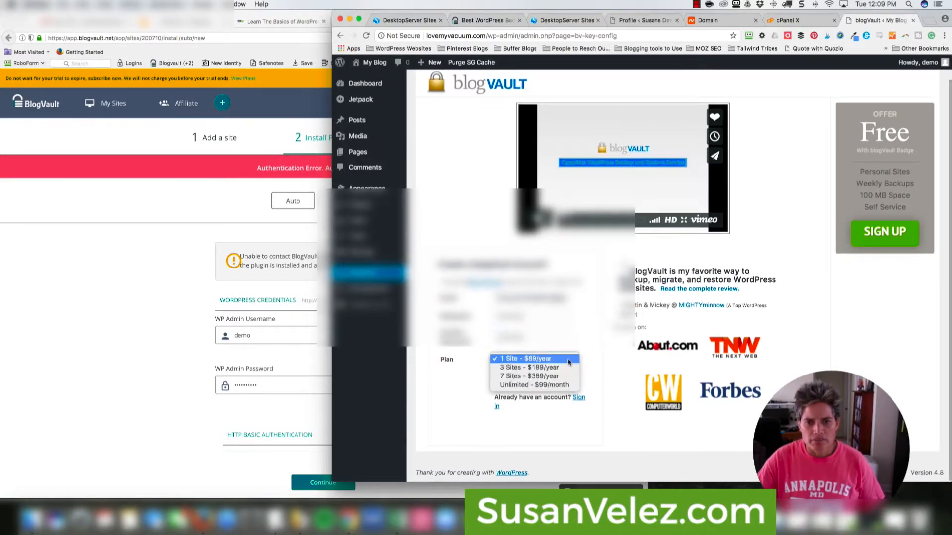
{"action": "left_click", "coordinate": [460, 380]}
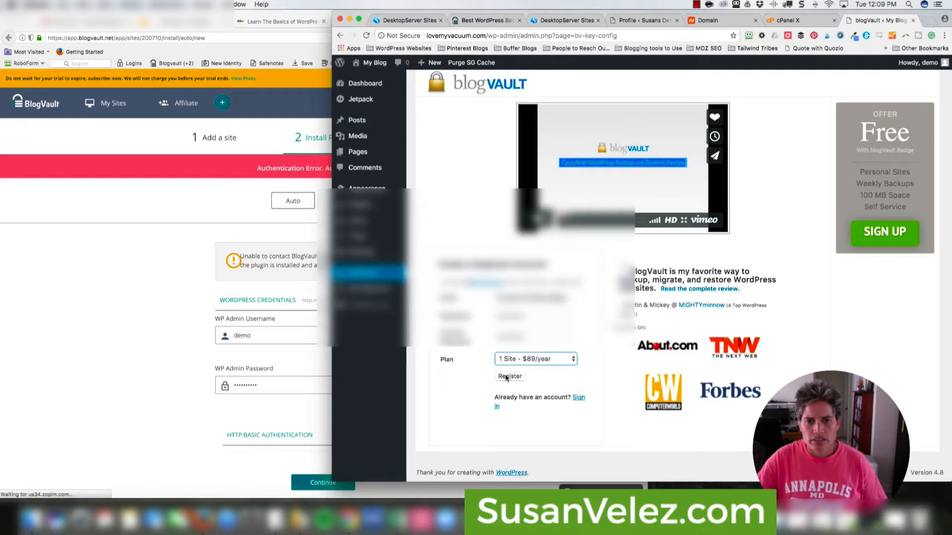
{"action": "left_click", "coordinate": [580, 400]}
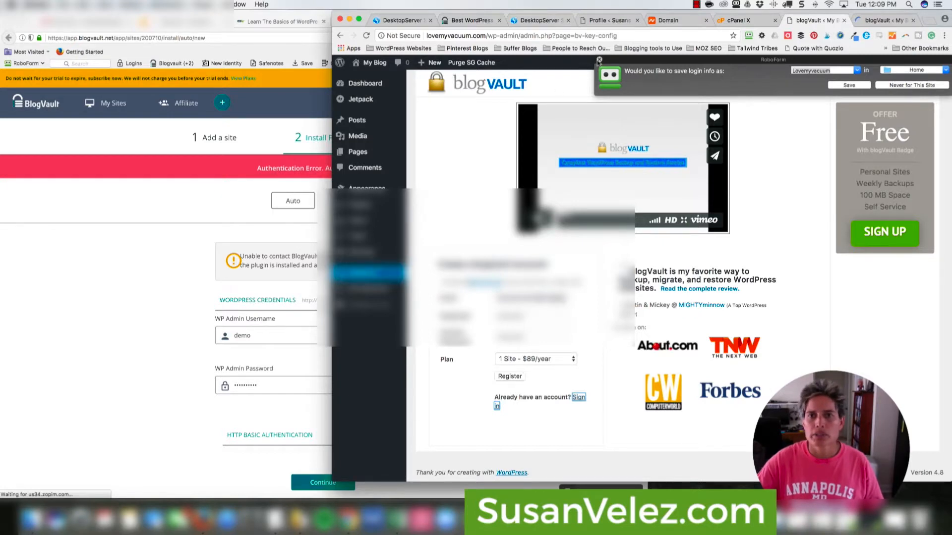
- Enter the blogVault account e-mail and password, submit, and dismiss the save-login prompt
{"action": "left_click", "coordinate": [598, 60]}
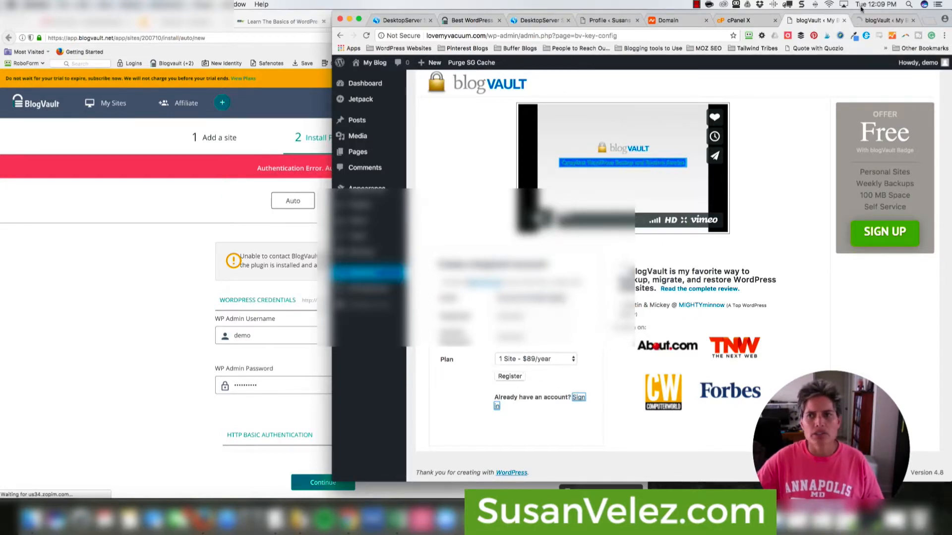
{"action": "left_click", "coordinate": [881, 21]}
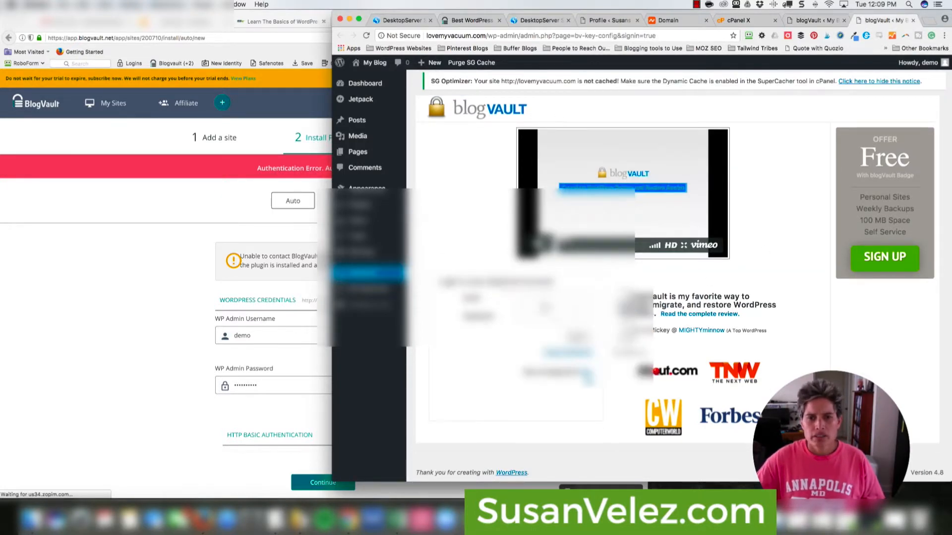
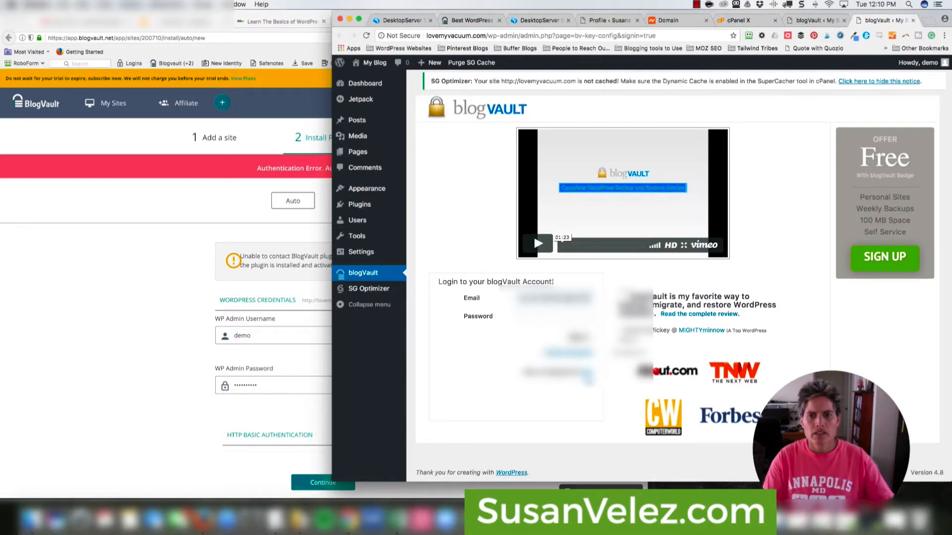
{"action": "key", "text": "Tab"}
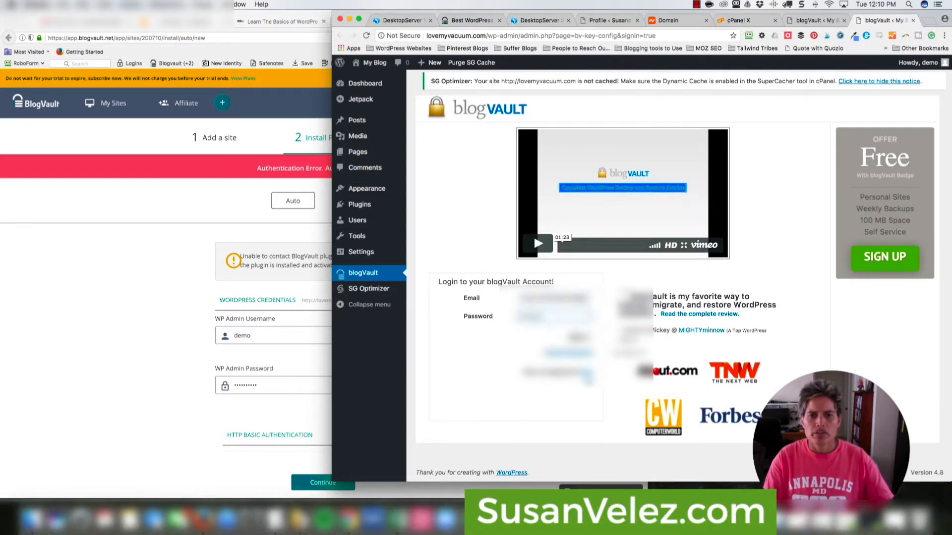
{"action": "left_click", "coordinate": [578, 337]}
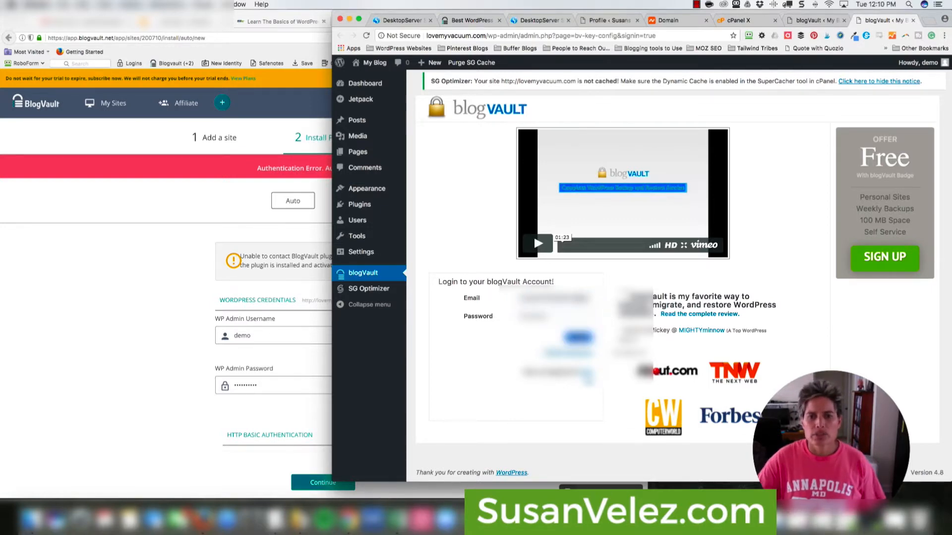
{"action": "left_click", "coordinate": [599, 60]}
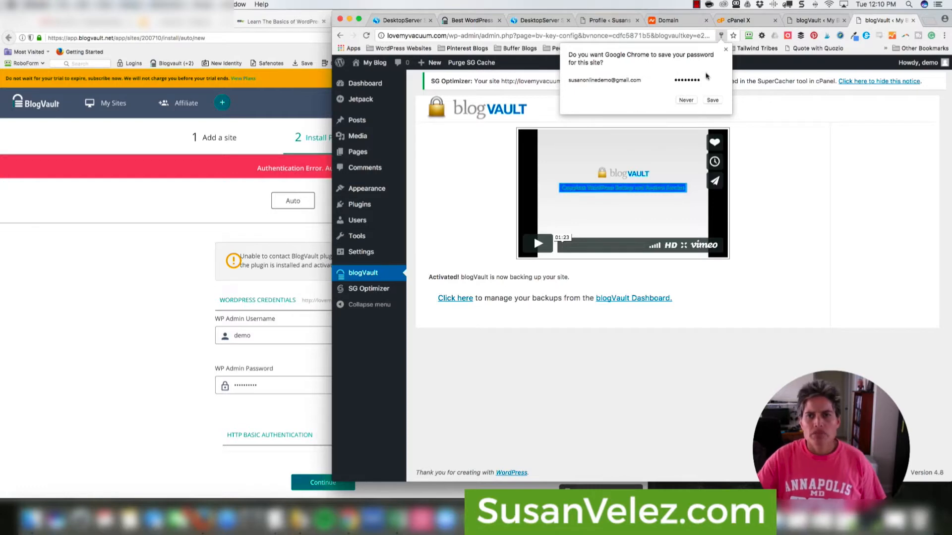
- Dismiss the save-password bubble and retry Continue on BlogVault's plugin install page
{"action": "left_click", "coordinate": [725, 49]}
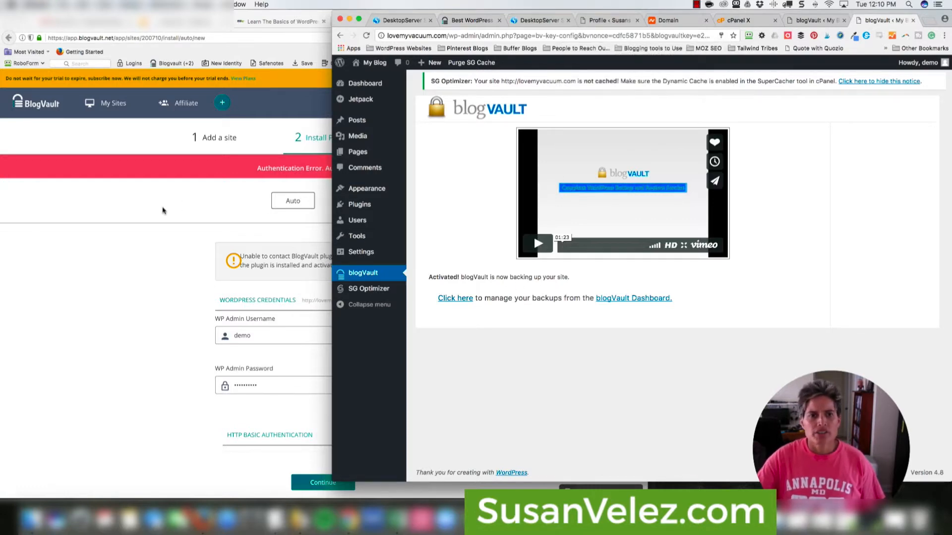
{"action": "left_click", "coordinate": [209, 208]}
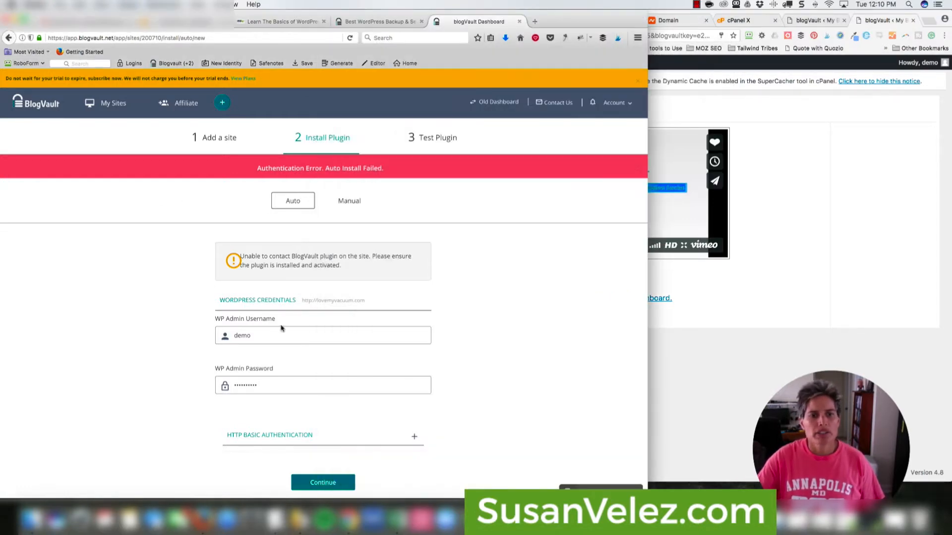
{"action": "left_click", "coordinate": [323, 490]}
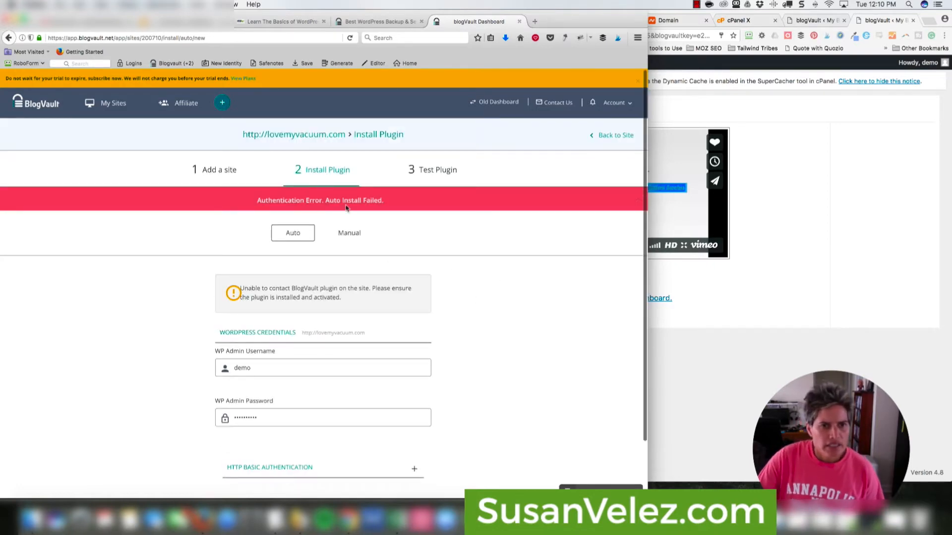
{"action": "scroll", "coordinate": [369, 213], "scroll_direction": "down", "scroll_amount": 1}
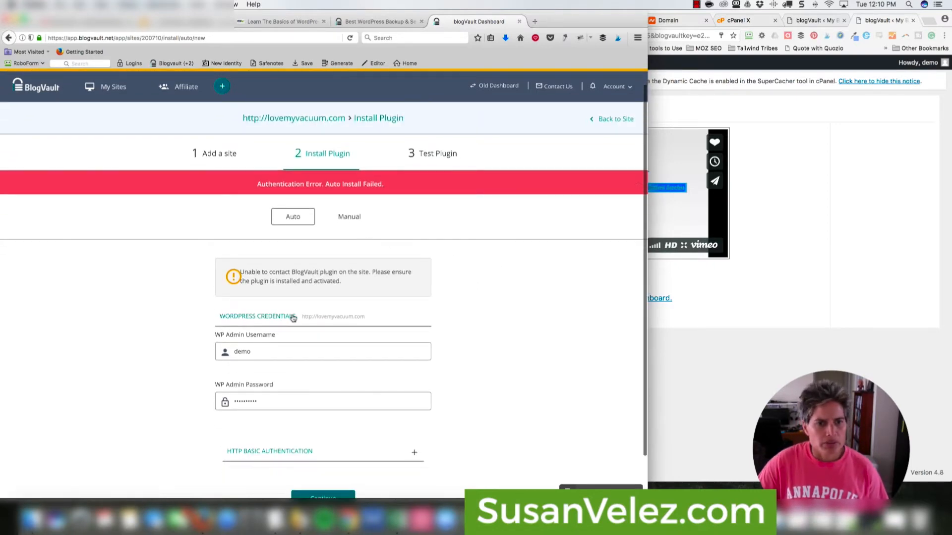
{"action": "scroll", "coordinate": [361, 313], "scroll_direction": "down", "scroll_amount": 3}
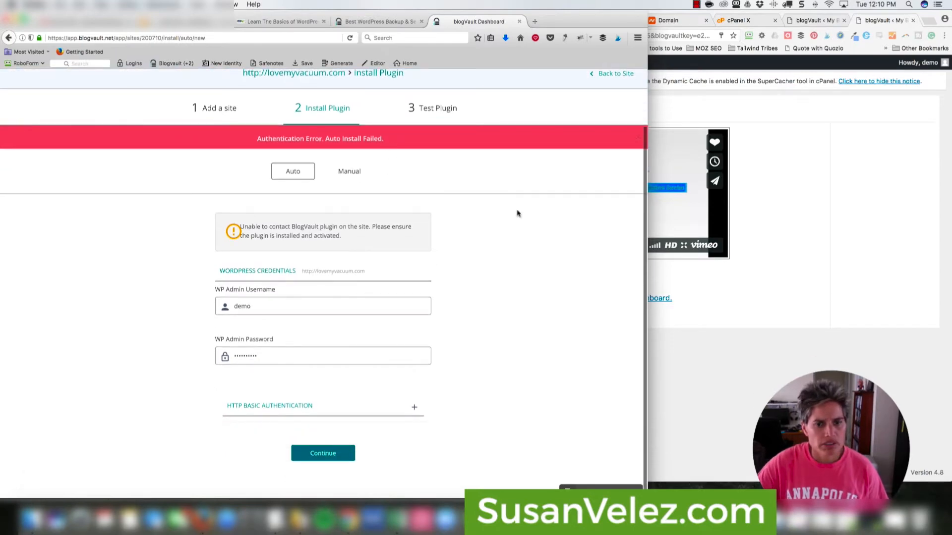
- Open the blogVault Dashboard in a new tab from the activated plugin page
{"action": "left_click", "coordinate": [773, 284]}
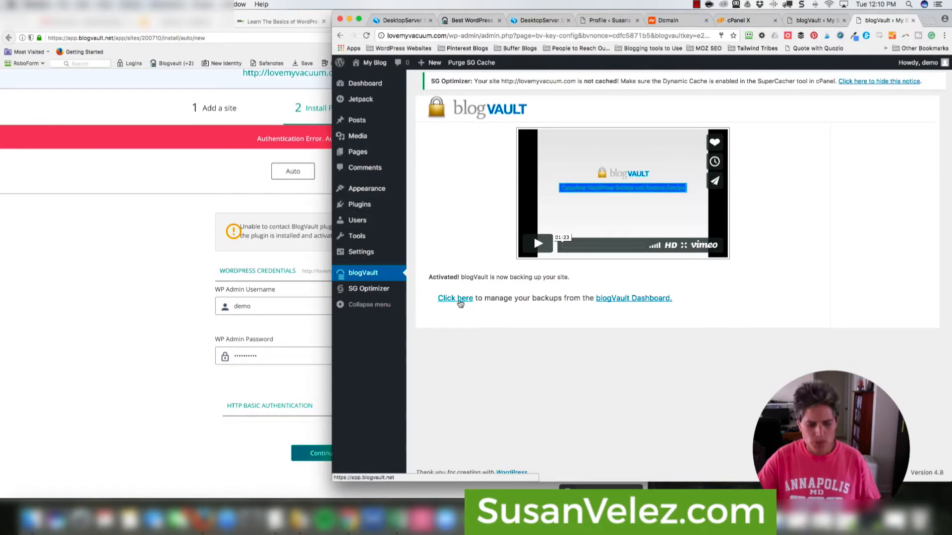
{"action": "left_click", "coordinate": [460, 299]}
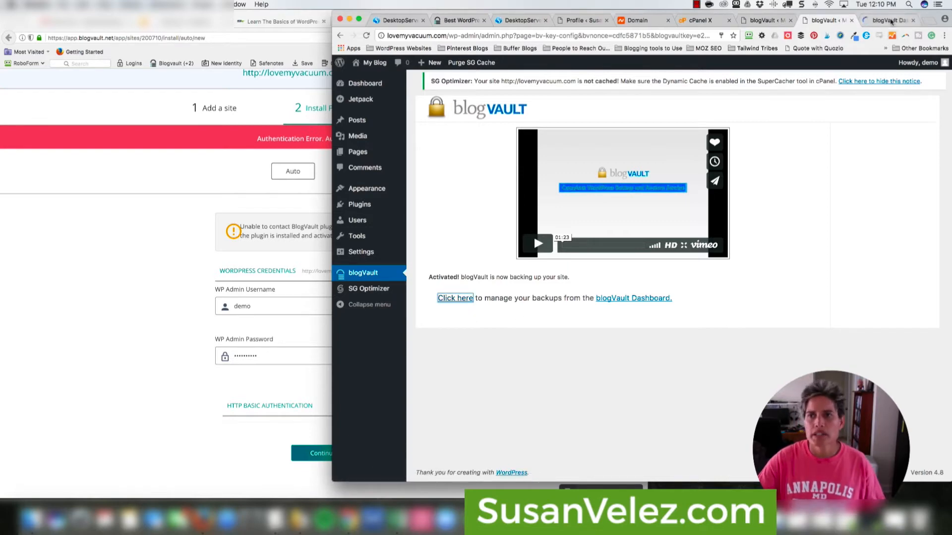
{"action": "left_click", "coordinate": [890, 22]}
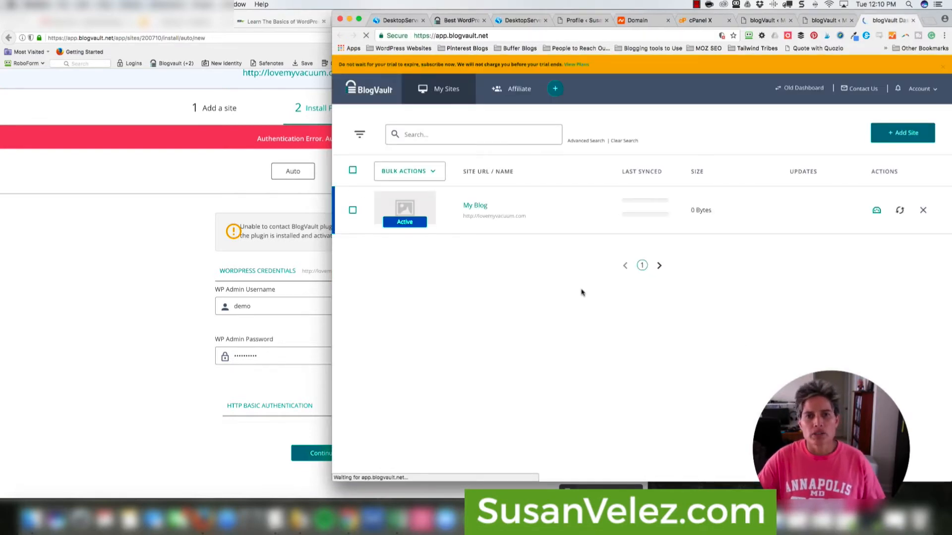
- Close Firefox's duplicate blogVault Dashboard and homepage tabs, then return to the WordPress plugin tab
{"action": "left_click", "coordinate": [194, 213]}
{"action": "left_click", "coordinate": [518, 21]}
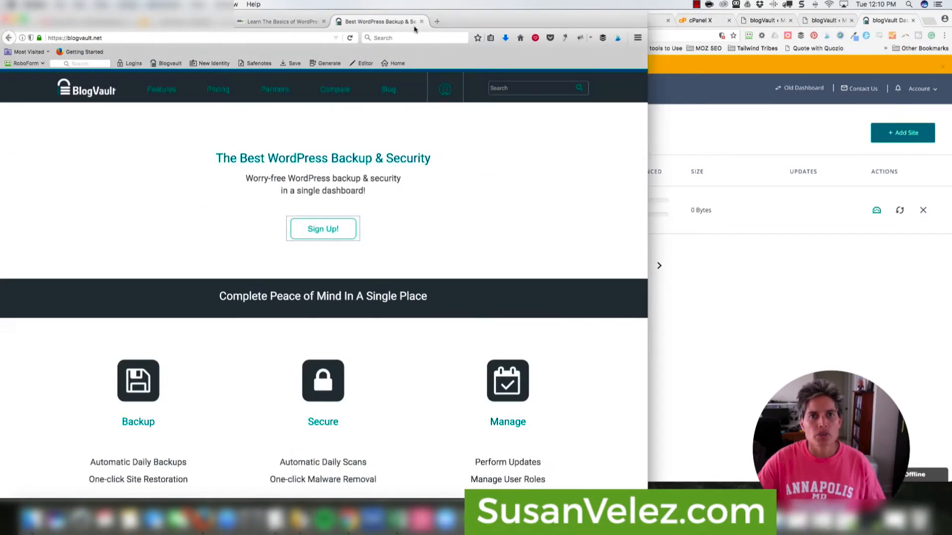
{"action": "left_click", "coordinate": [421, 22]}
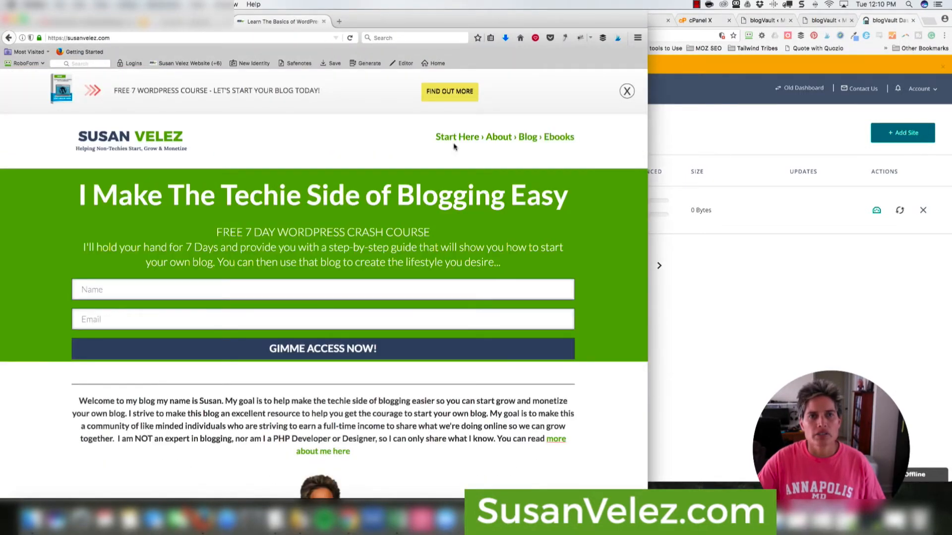
{"action": "left_click", "coordinate": [772, 310]}
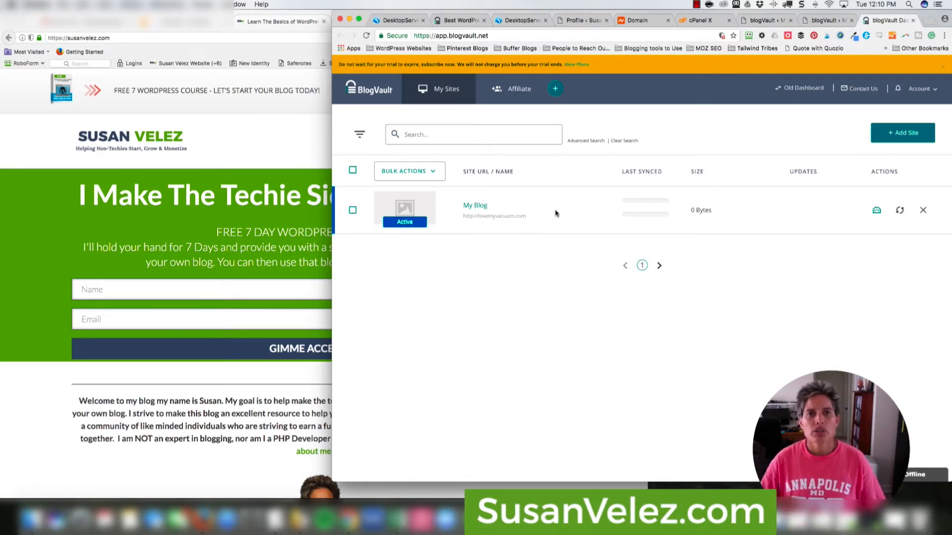
{"action": "left_click", "coordinate": [302, 146]}
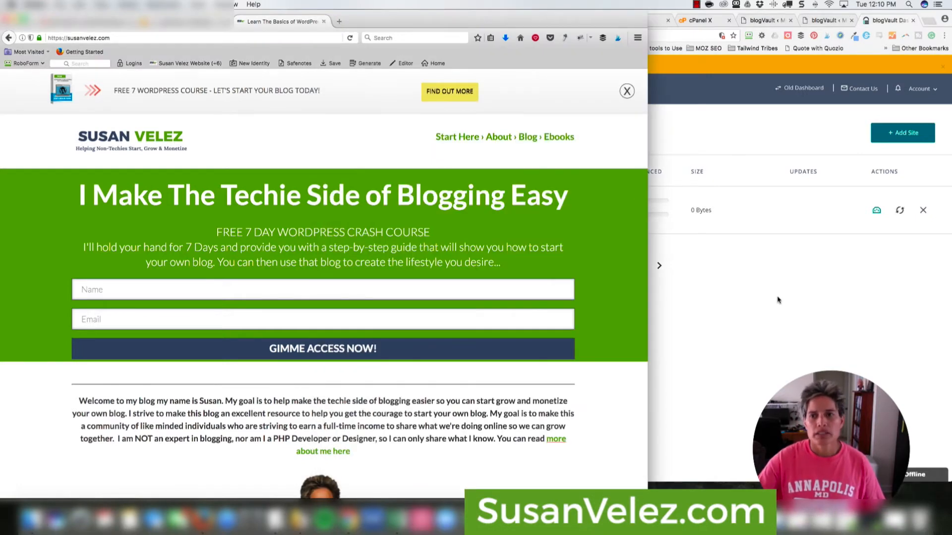
{"action": "left_click", "coordinate": [776, 297]}
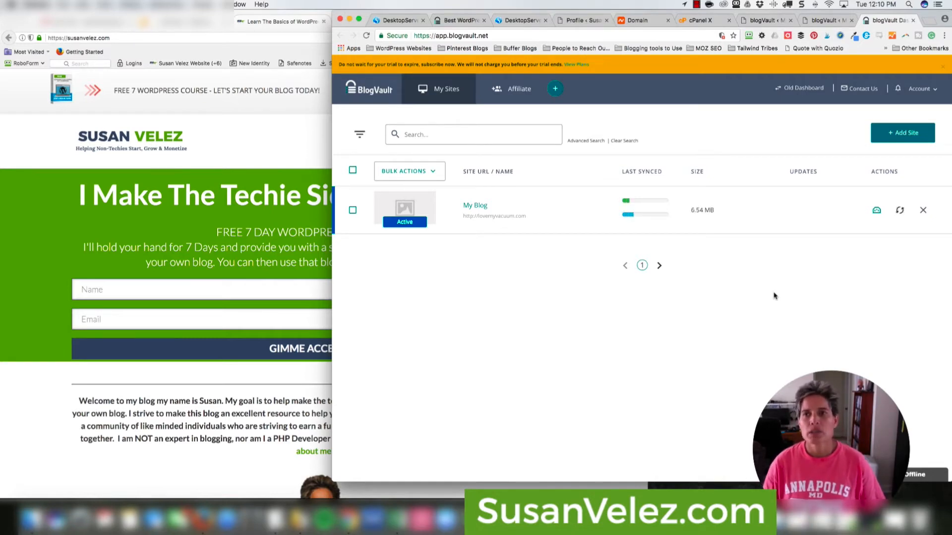
{"action": "left_click", "coordinate": [768, 22]}
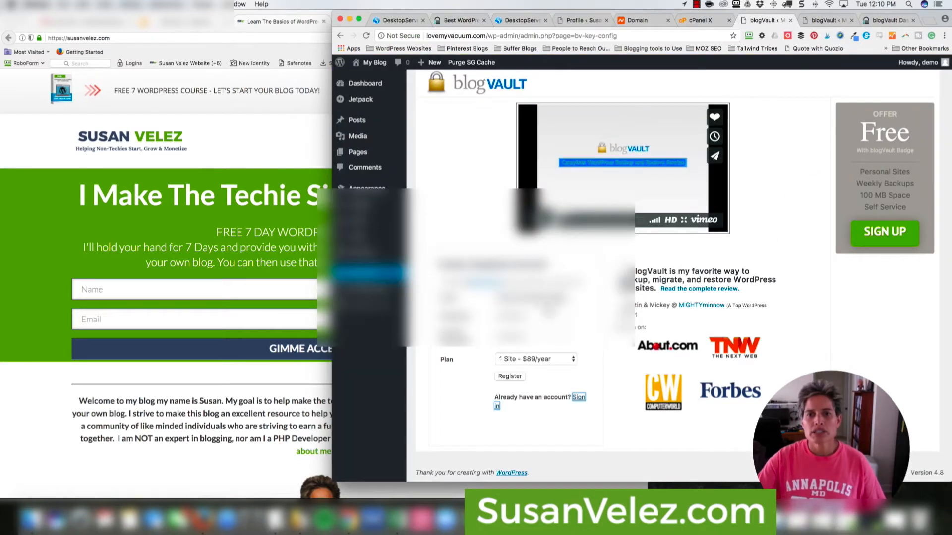
{"action": "left_click", "coordinate": [821, 22]}
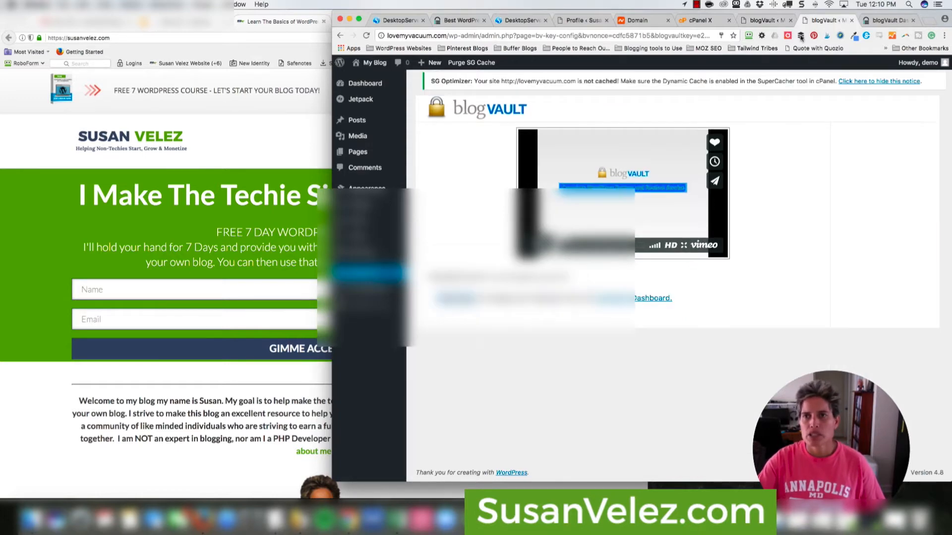
{"action": "left_click", "coordinate": [768, 21]}
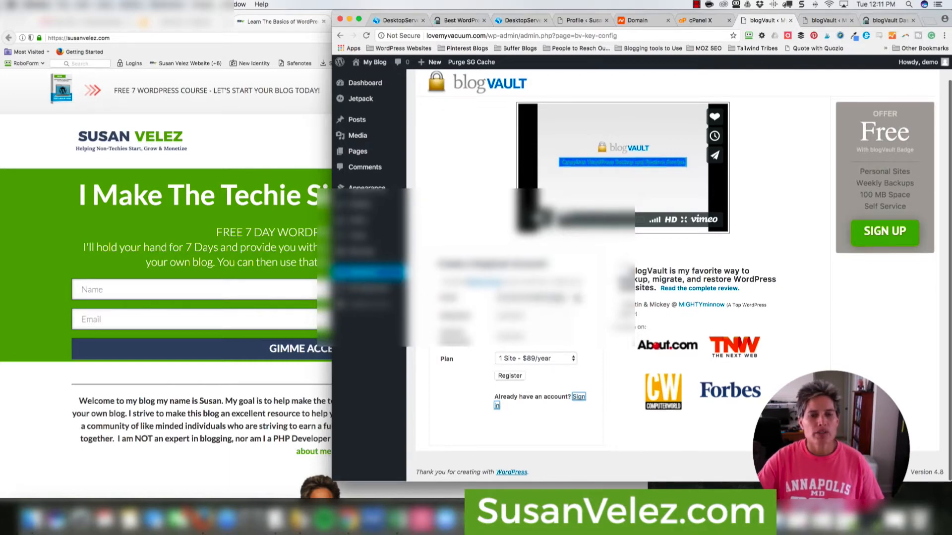
{"action": "left_click", "coordinate": [519, 405]}
{"action": "left_click_drag", "start_coordinate": [525, 397], "coordinate": [556, 397]}
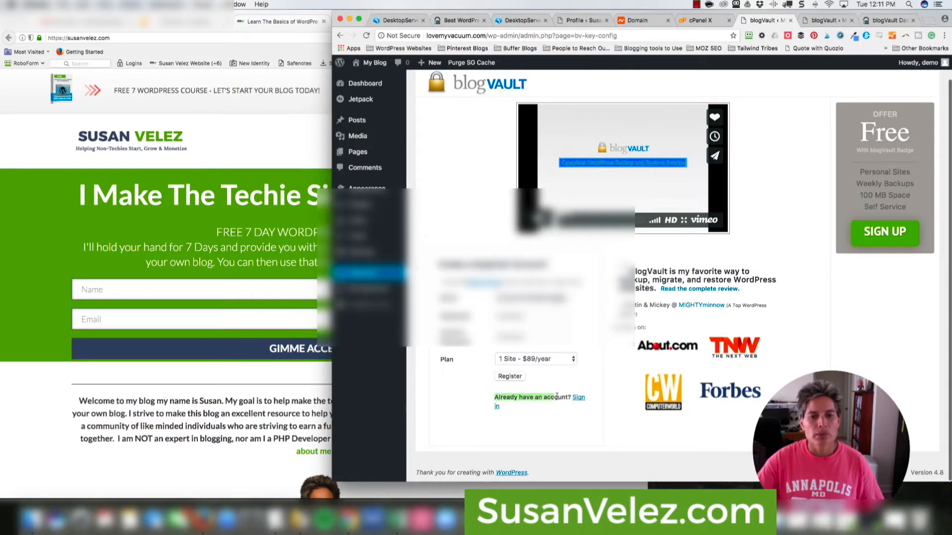
{"action": "left_click", "coordinate": [570, 424]}
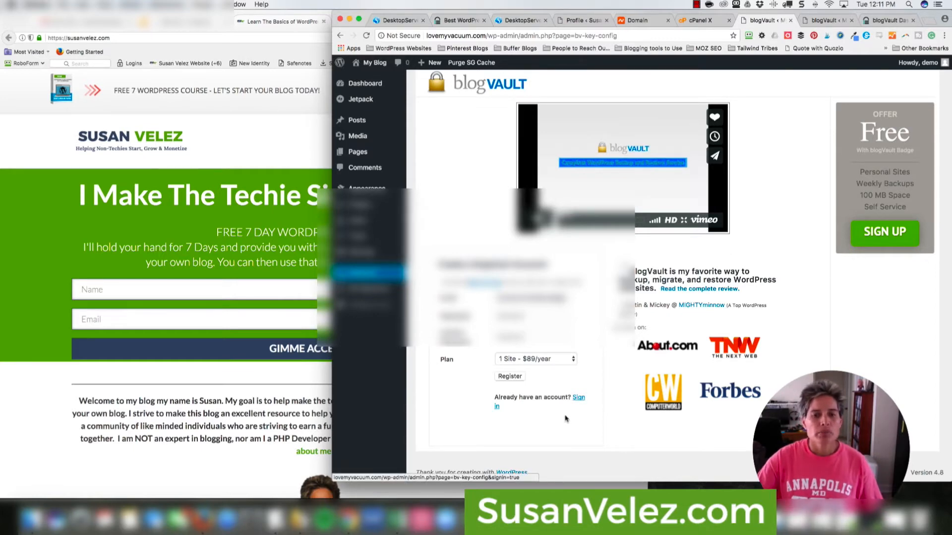
{"action": "left_click", "coordinate": [825, 20]}
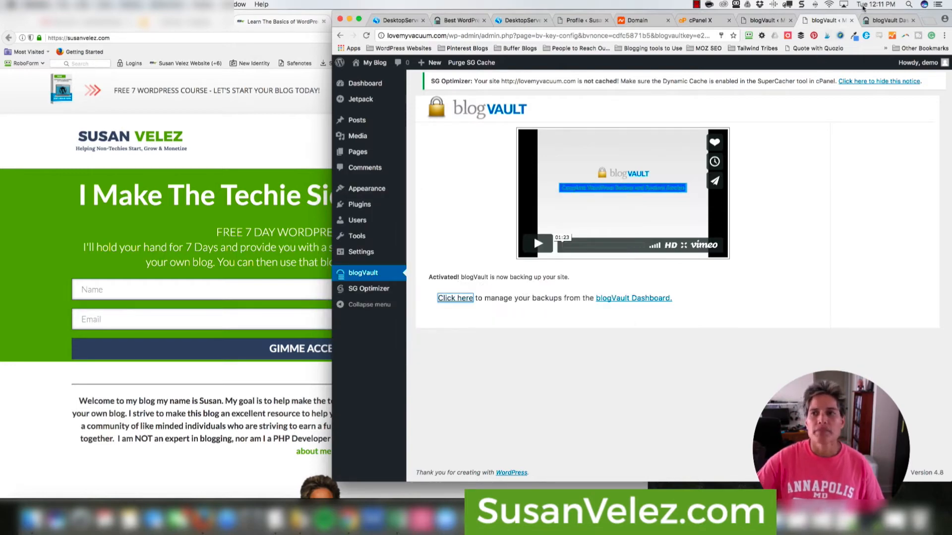
{"action": "left_click", "coordinate": [888, 22]}
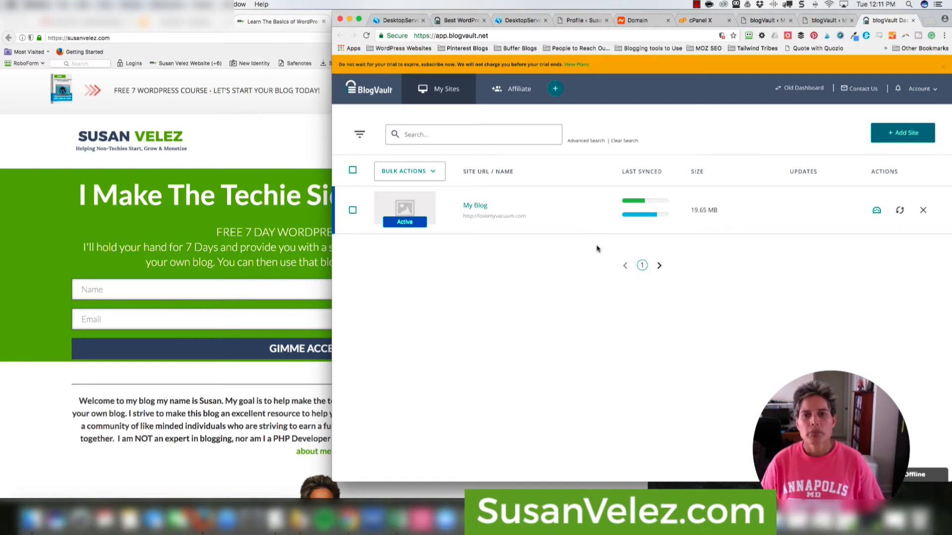
{"action": "left_click", "coordinate": [768, 21]}
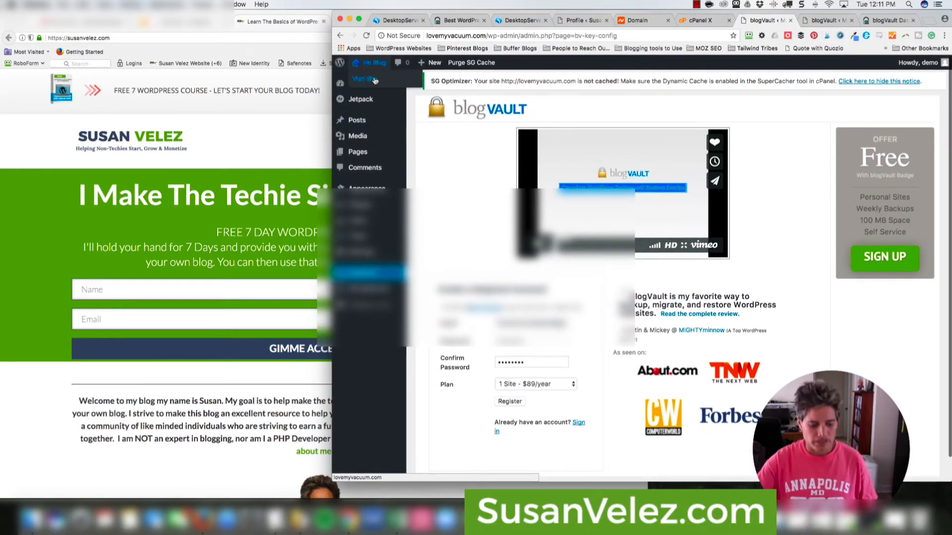
- Browse the live lovemyvacuum.com front page, then return to the blogVault Dashboard tab
{"action": "left_click", "coordinate": [375, 81]}
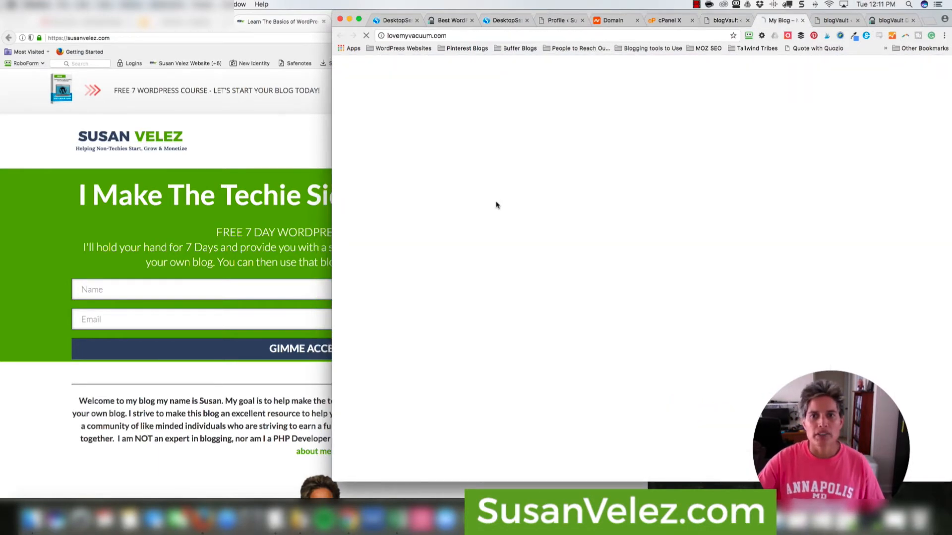
{"action": "scroll", "coordinate": [741, 225], "scroll_direction": "down", "scroll_amount": 10}
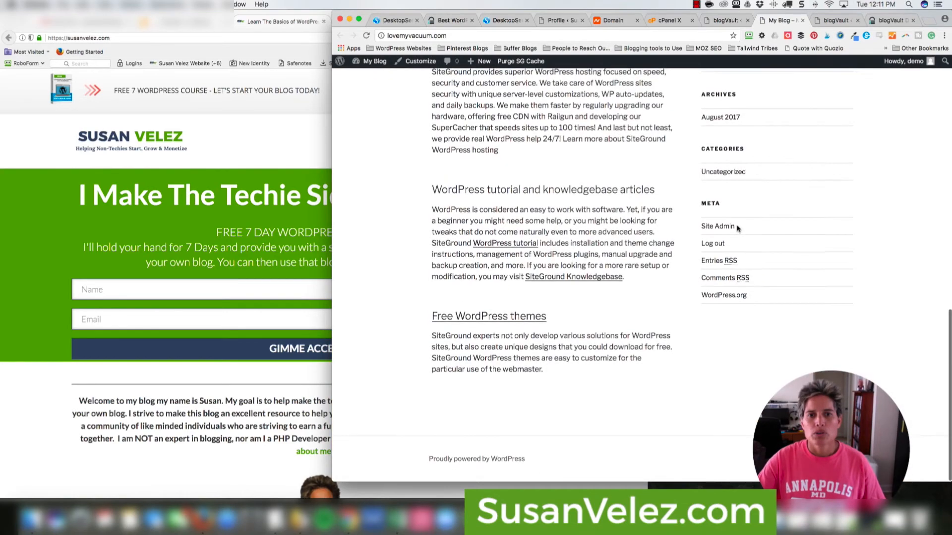
{"action": "scroll", "coordinate": [737, 227], "scroll_direction": "up", "scroll_amount": 10}
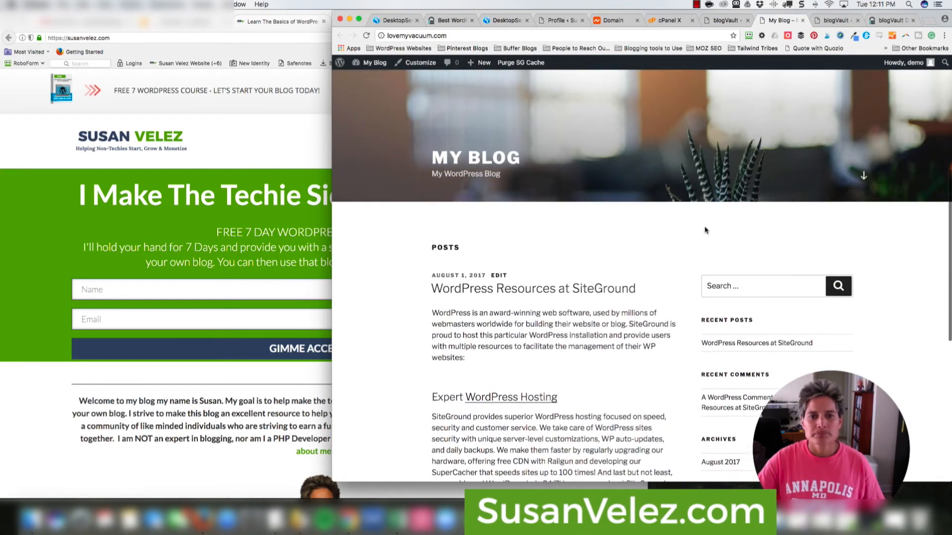
{"action": "left_click", "coordinate": [878, 20]}
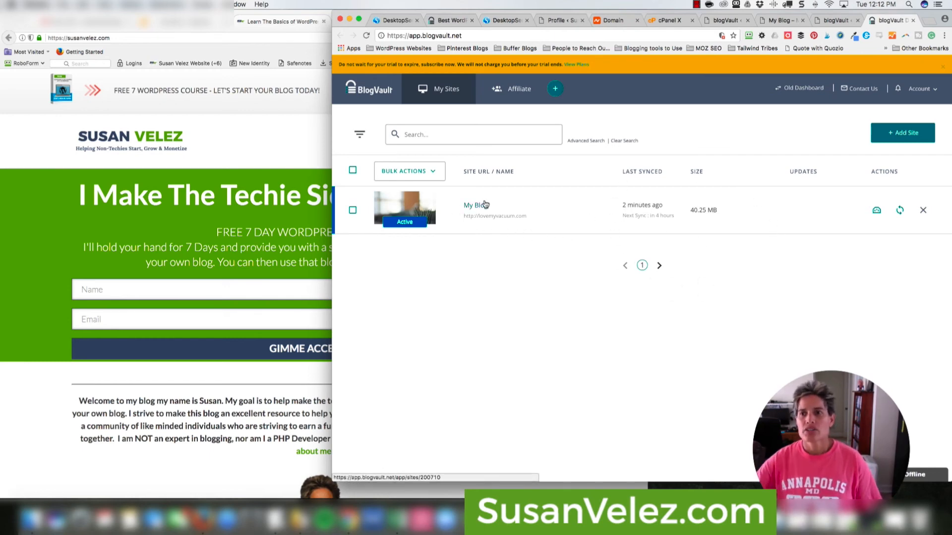
{"action": "left_click", "coordinate": [900, 212]}
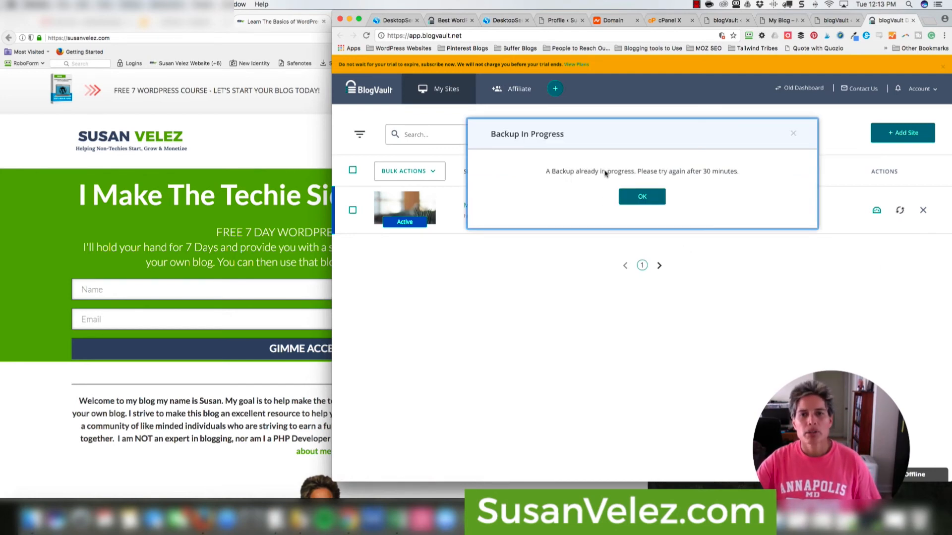
{"action": "left_click", "coordinate": [648, 200]}
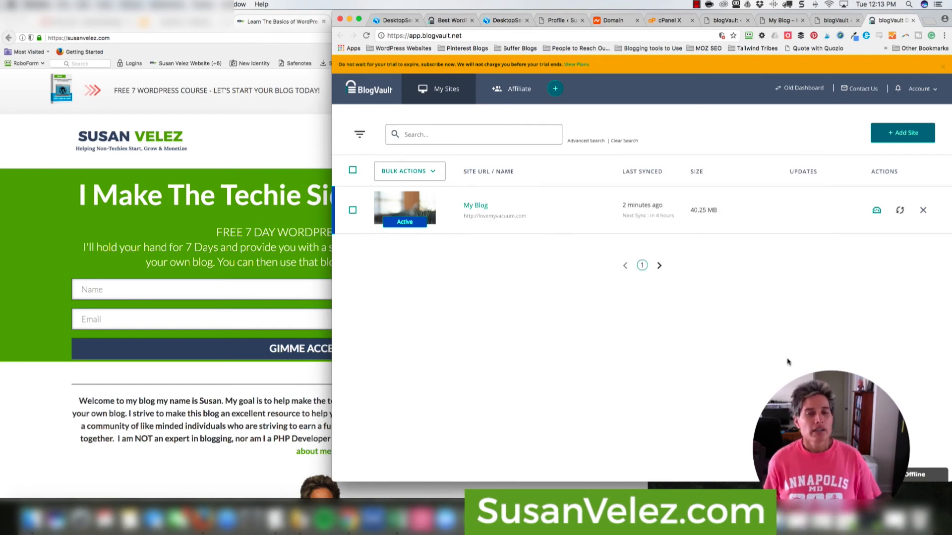